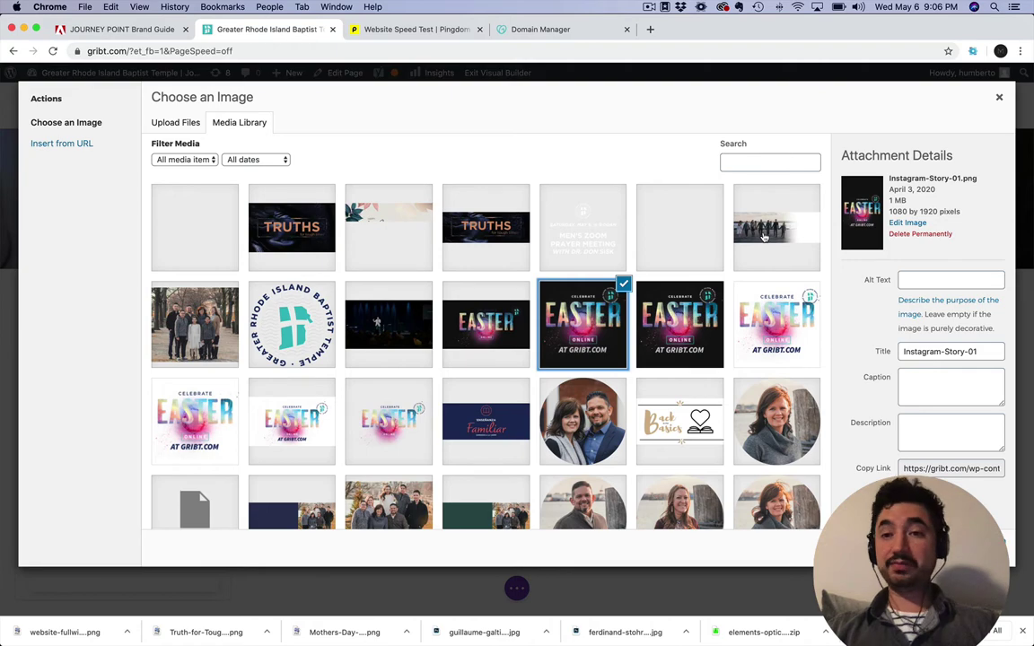
- Reload the Pingdom site at tools.pingdom.com with the old test ID removed from the address
{"action": "left_click", "coordinate": [410, 32]}
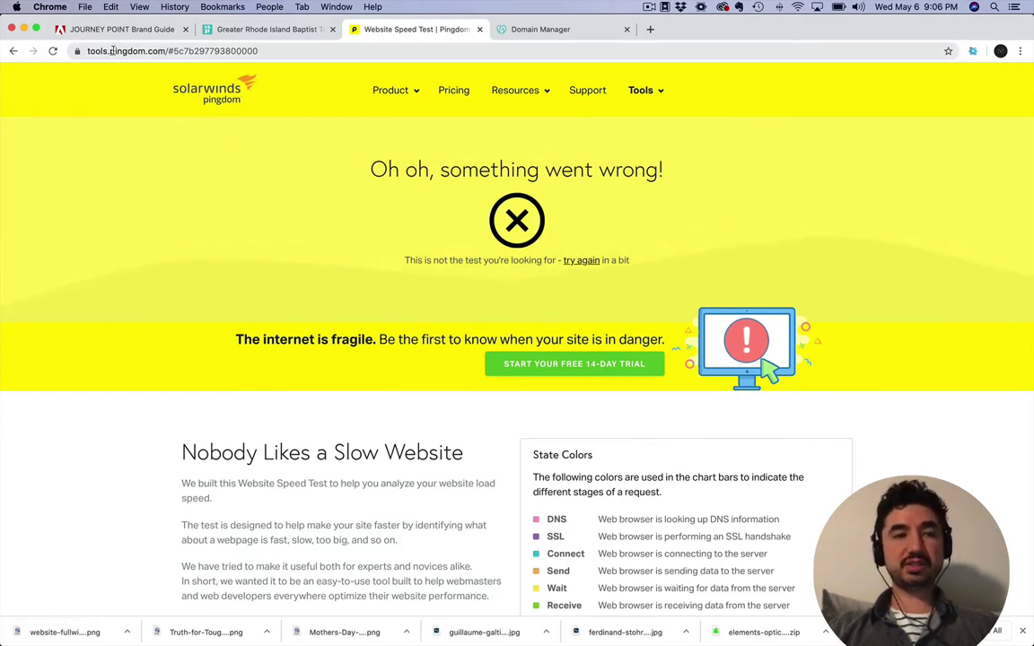
{"action": "left_click_drag", "start_coordinate": [165, 51], "coordinate": [306, 55]}
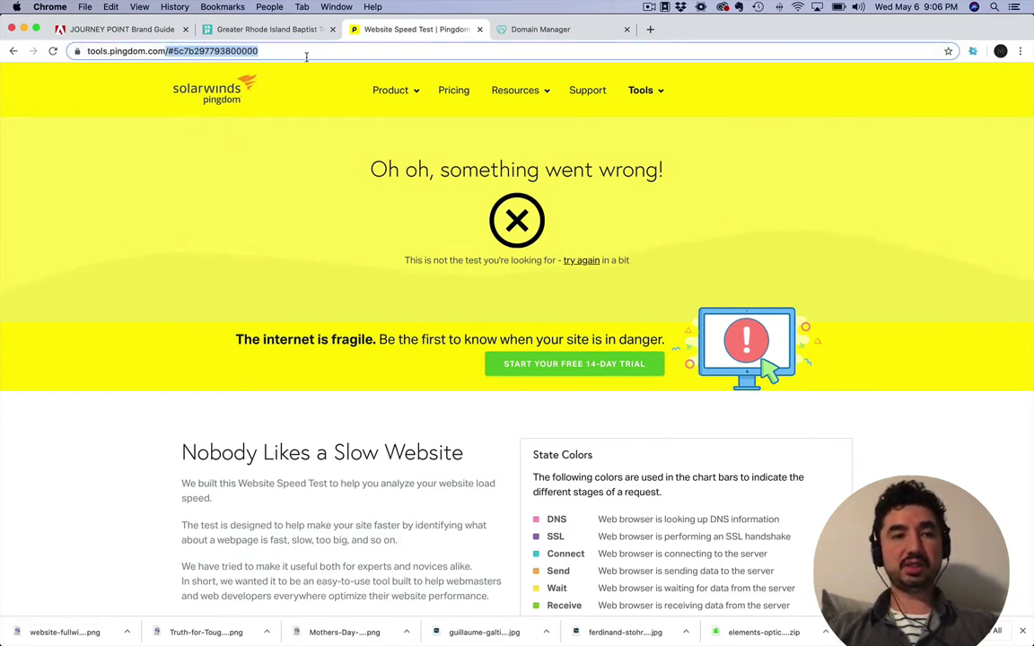
{"action": "key", "text": "BackSpace"}
{"action": "key", "text": "Return"}
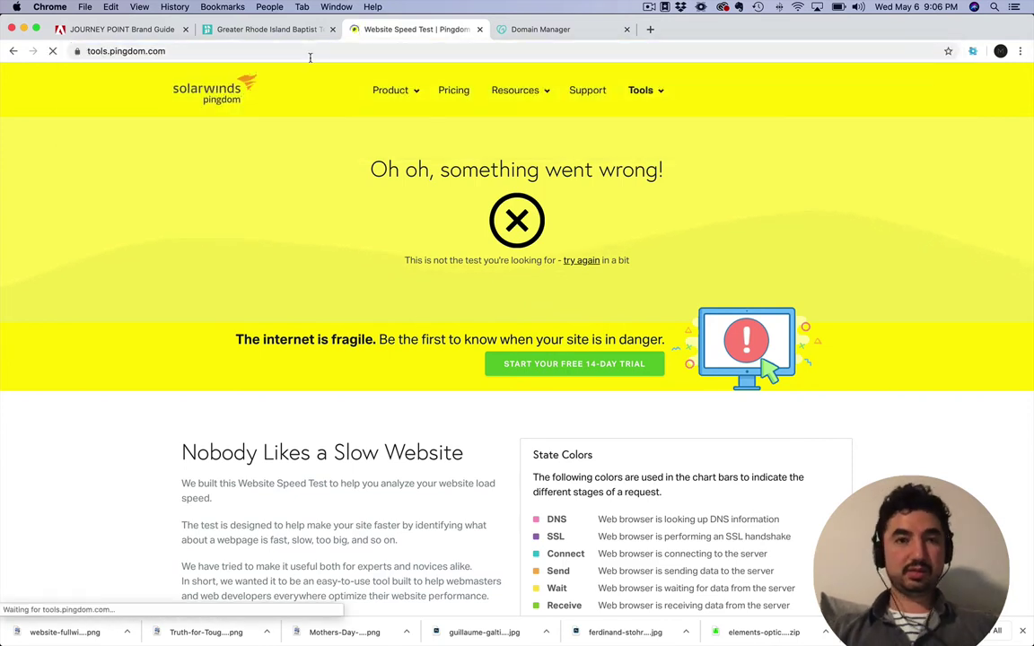
{"action": "mouse_move", "coordinate": [521, 94]}
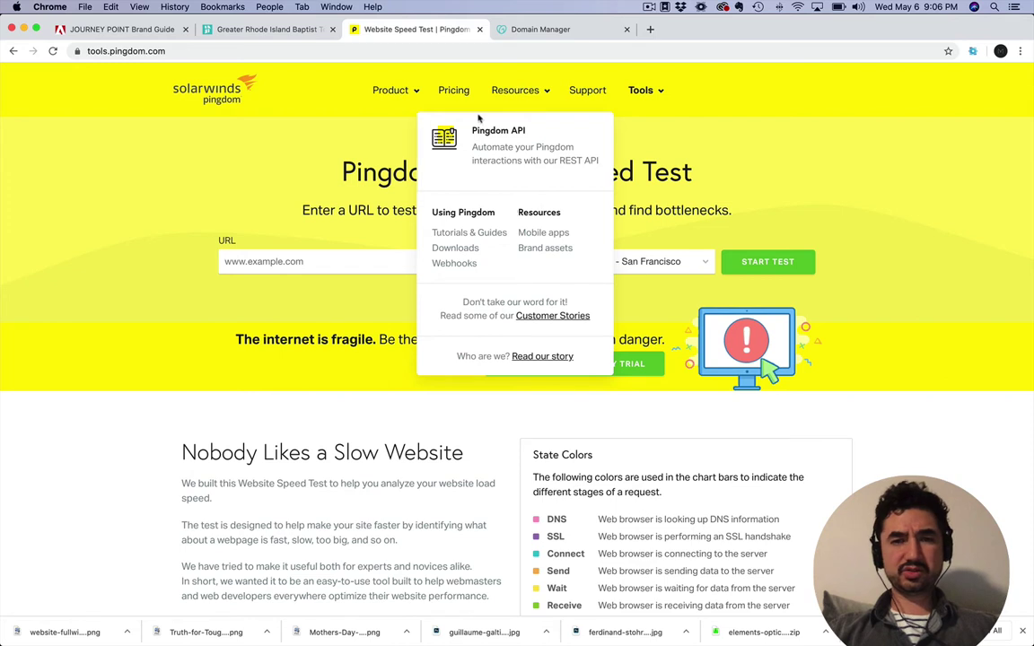
{"action": "mouse_move", "coordinate": [394, 92]}
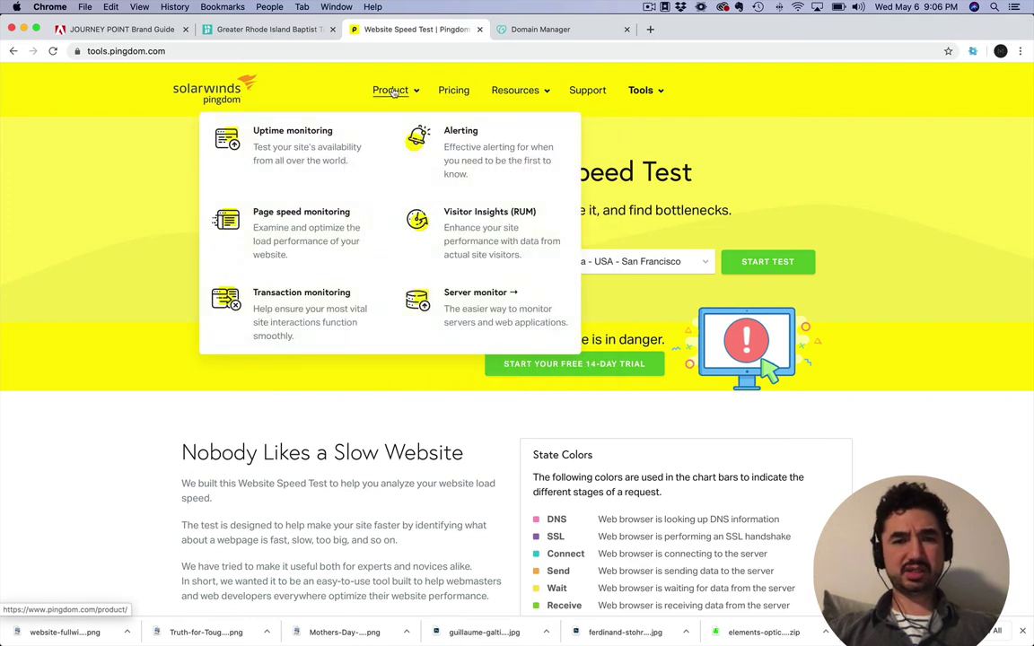
{"action": "left_click", "coordinate": [301, 220]}
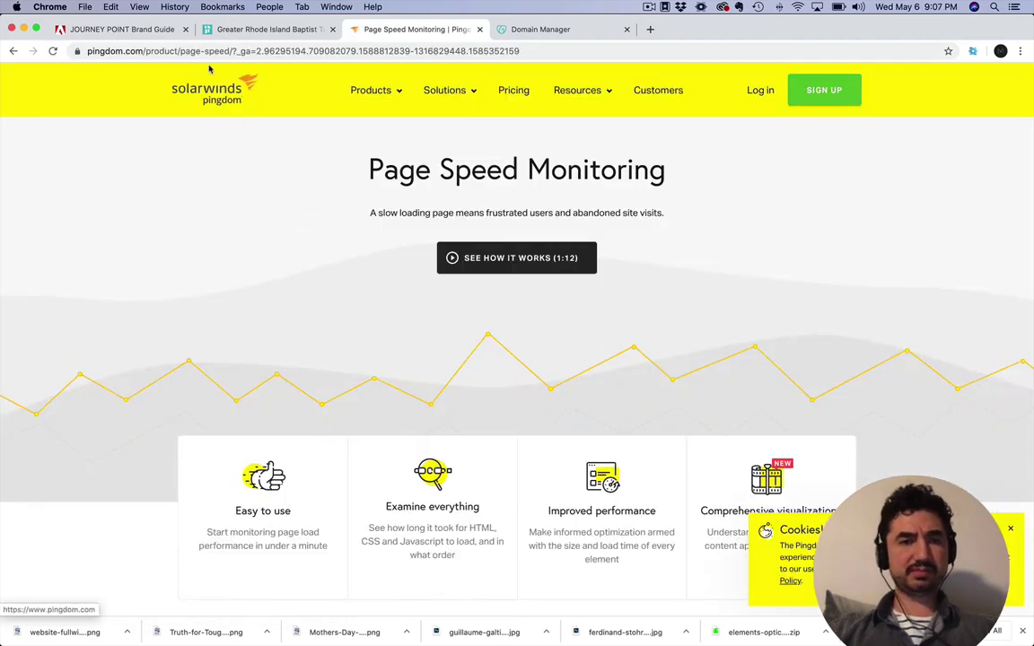
- Search the web for "pingdom speed test" and open the Pingdom Tools: Website Speed Test result
{"action": "left_click", "coordinate": [210, 51]}
{"action": "type", "text": "sp"}
{"action": "key", "text": "BackSpace"}
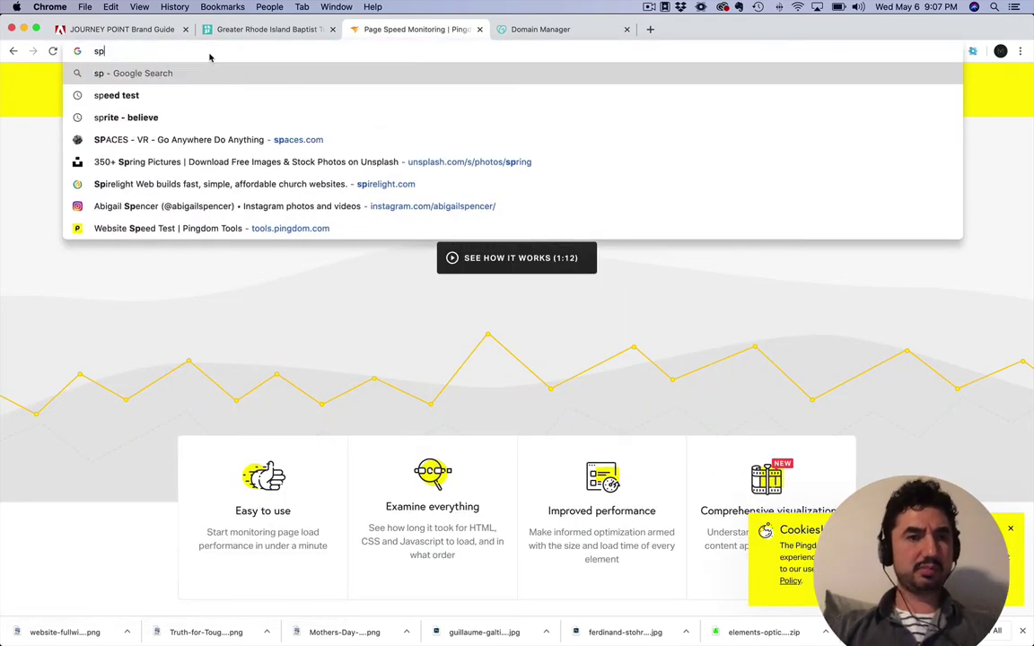
{"action": "key", "text": "BackSpace"}
{"action": "key", "text": "BackSpace"}
{"action": "type", "text": "pin"}
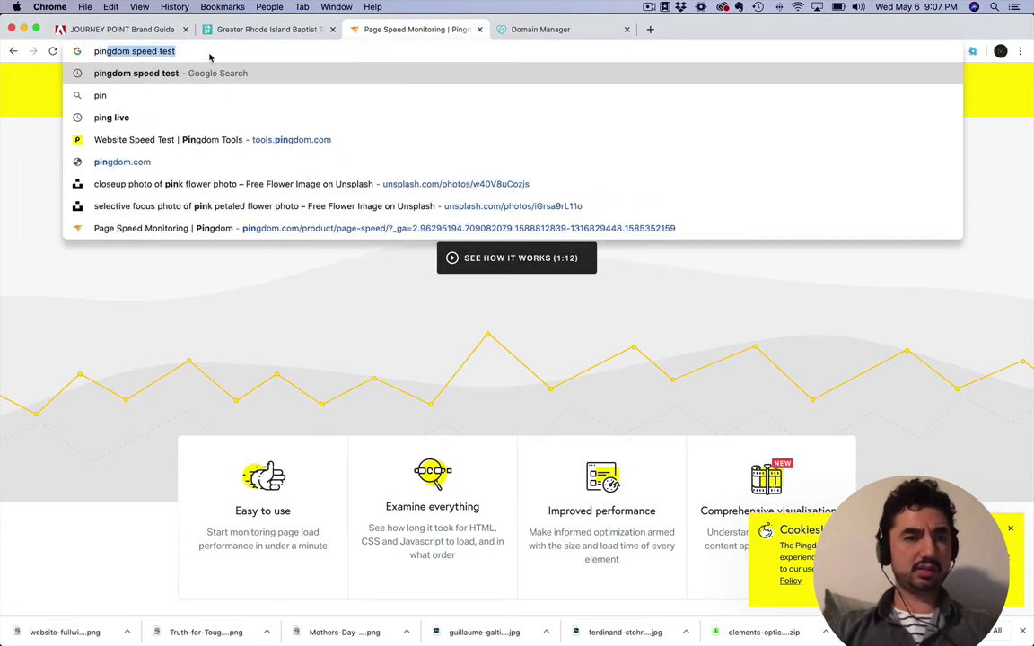
{"action": "type", "text": "gdom"}
{"action": "key", "text": "Return"}
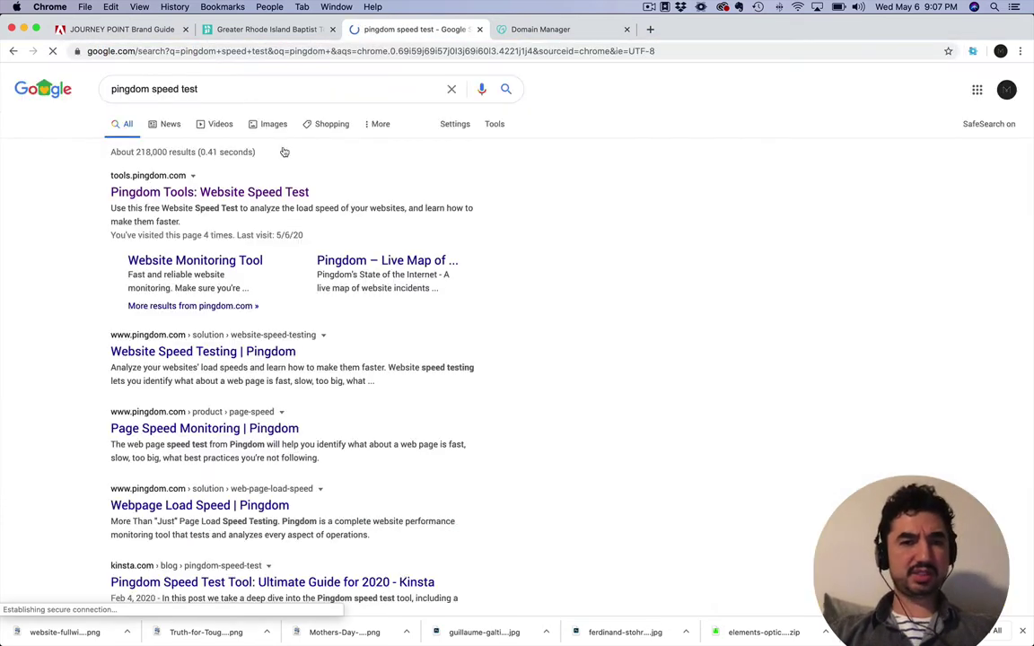
{"action": "left_click", "coordinate": [184, 194]}
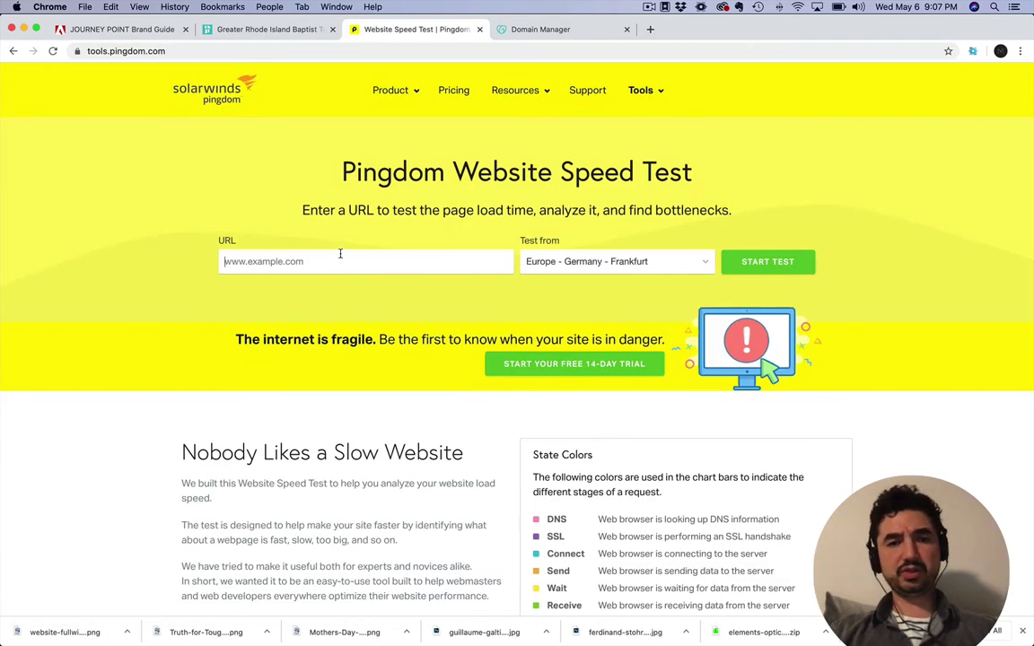
- Replace the pasted image link in the speed test's URL field with "gribt."
{"action": "type", "text": "https://gribt.com/wp-content/uploads/2020/04/website-fullwidth-fixed.png"}
{"action": "key", "text": "super+a"}
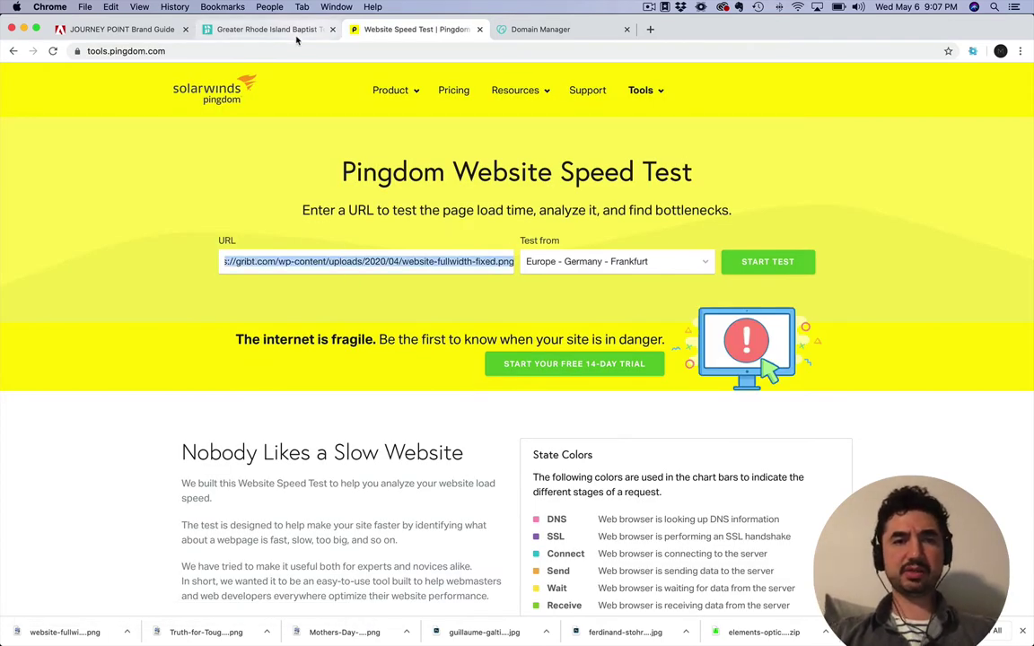
{"action": "left_click", "coordinate": [296, 36]}
{"action": "left_click", "coordinate": [384, 34]}
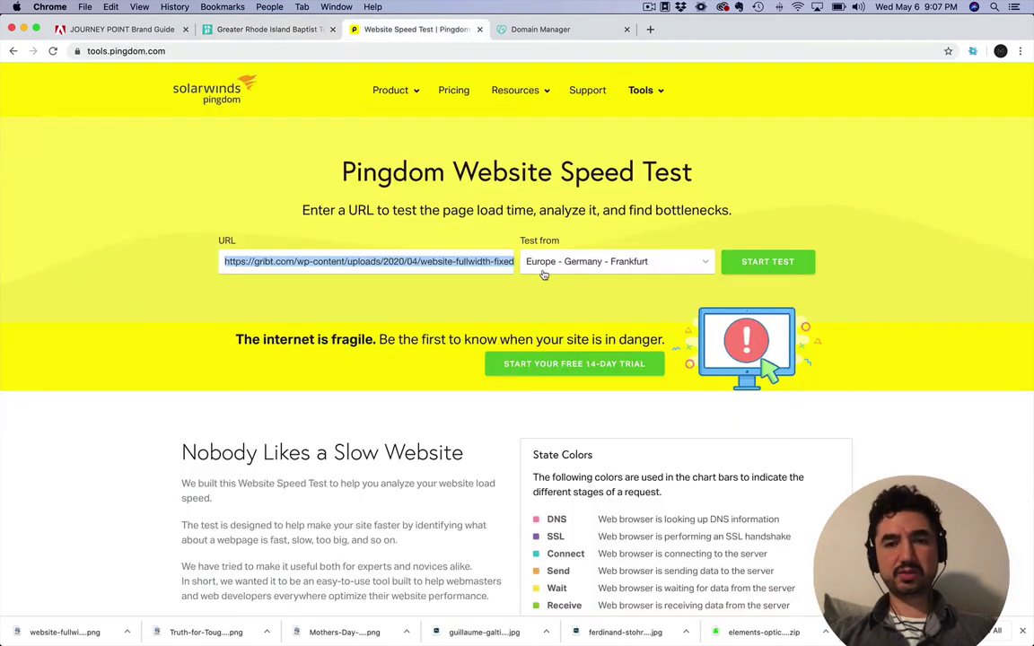
{"action": "key", "text": "BackSpace"}
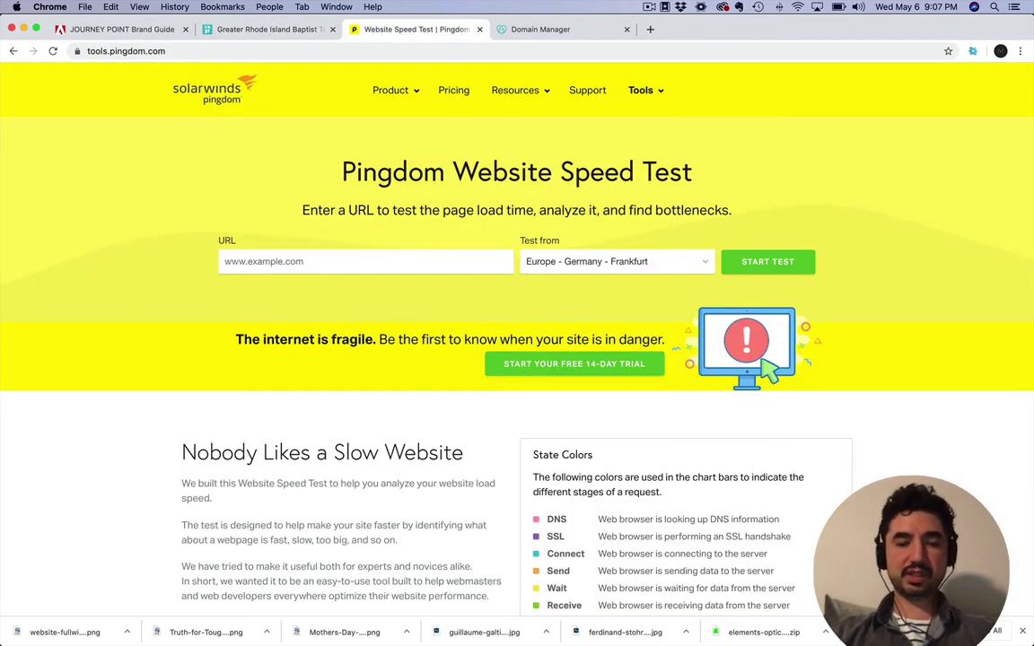
{"action": "type", "text": "gribt."}
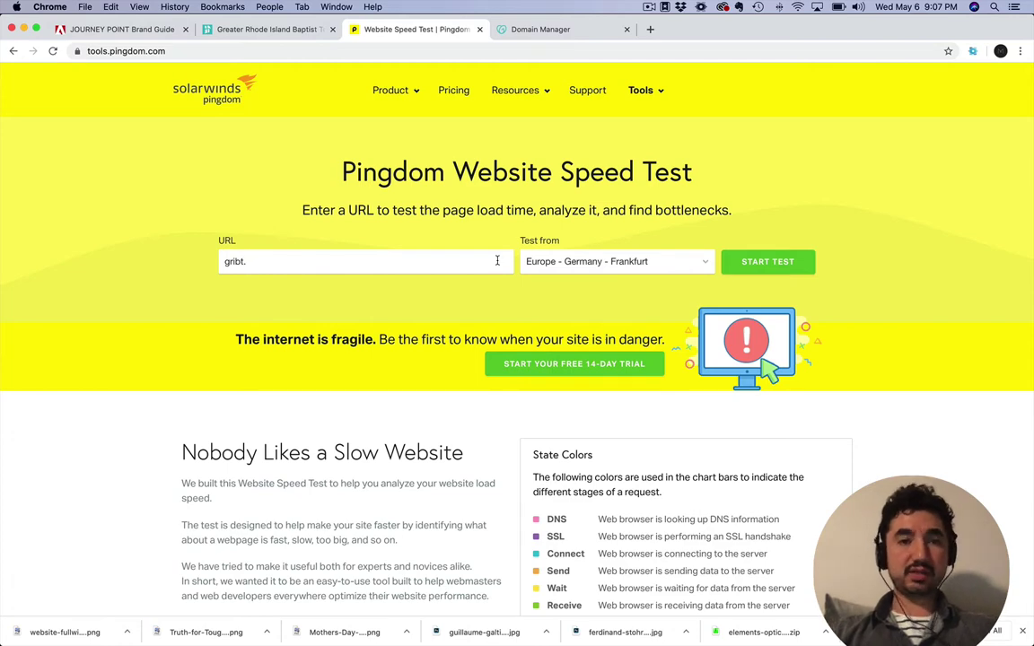
- Check the file size and dimensions of Truth-for-Tough-Times, website-fullwidth-1, website-fullwidth-fixed and Instagram-01 in the site's media library
{"action": "left_click", "coordinate": [278, 29]}
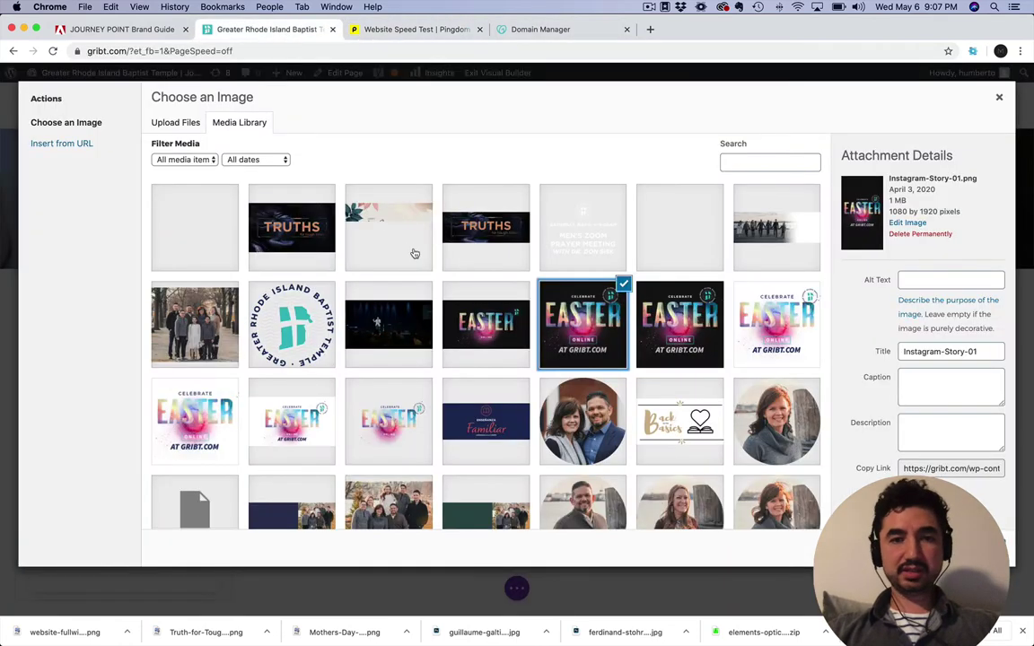
{"action": "left_click", "coordinate": [288, 253]}
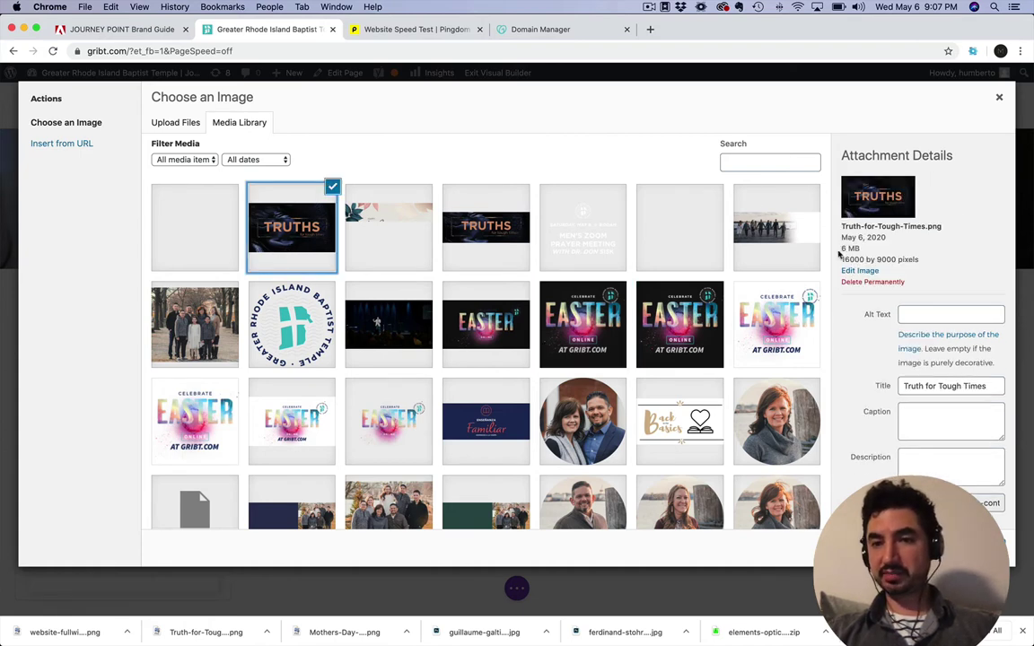
{"action": "left_click", "coordinate": [476, 215]}
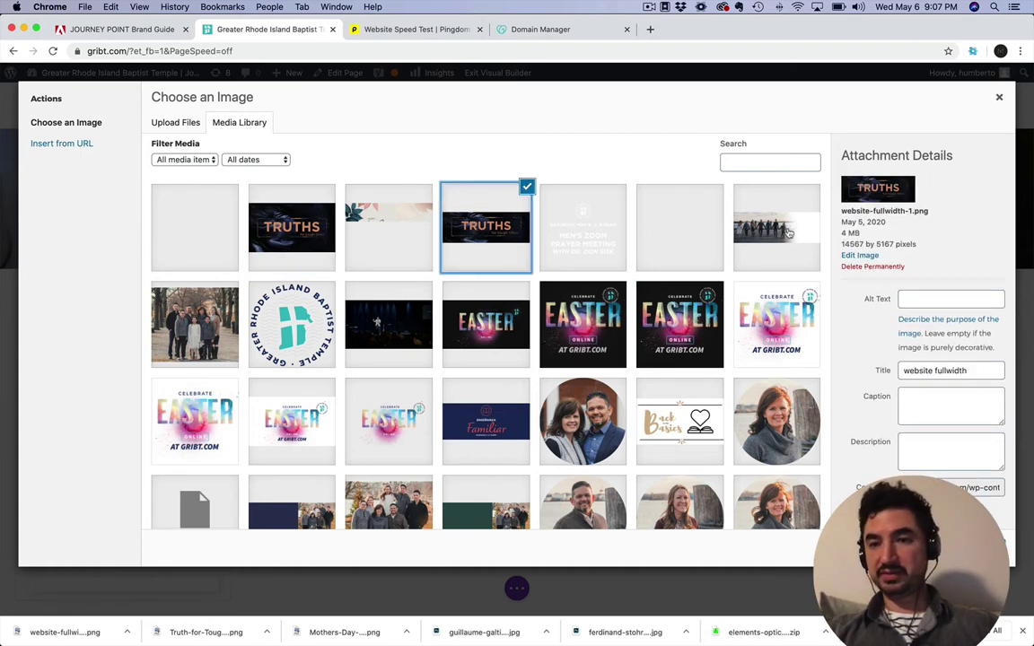
{"action": "left_click", "coordinate": [761, 215]}
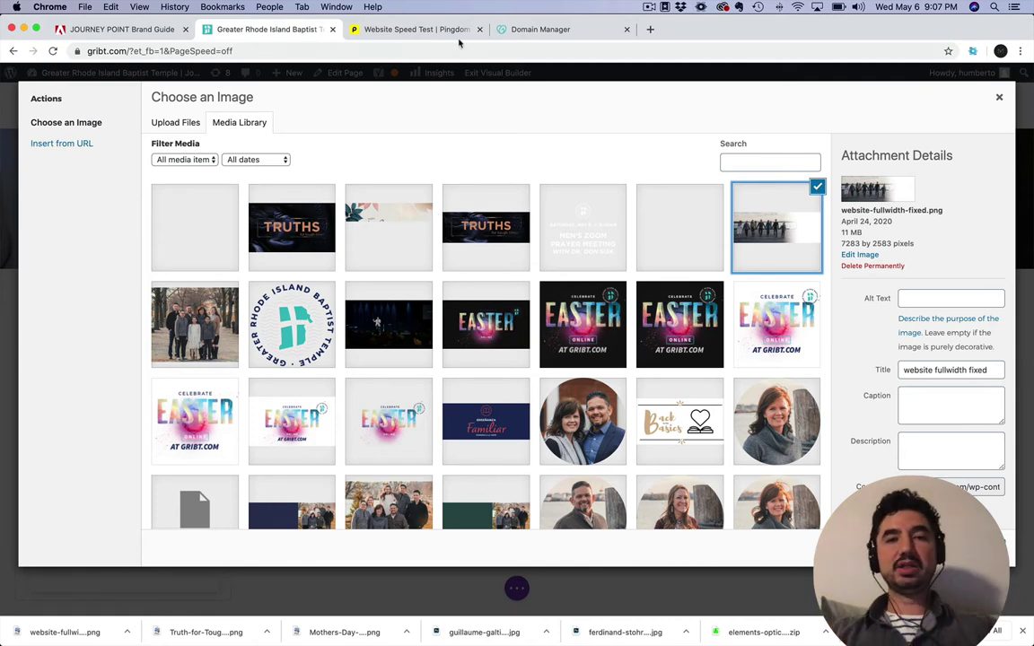
{"action": "left_click", "coordinate": [413, 30]}
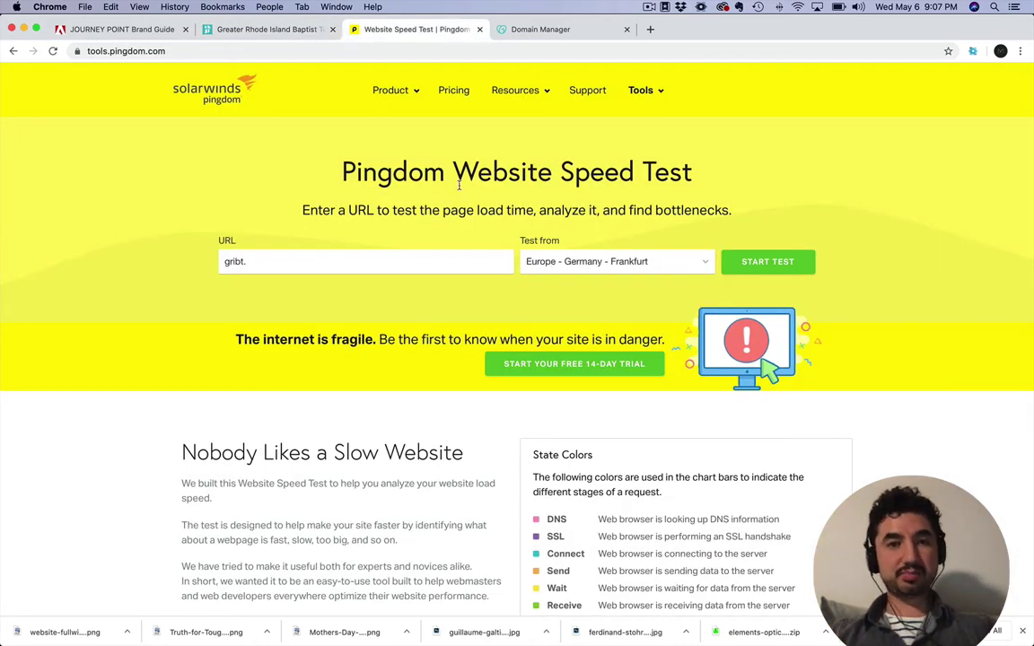
{"action": "left_click", "coordinate": [266, 31]}
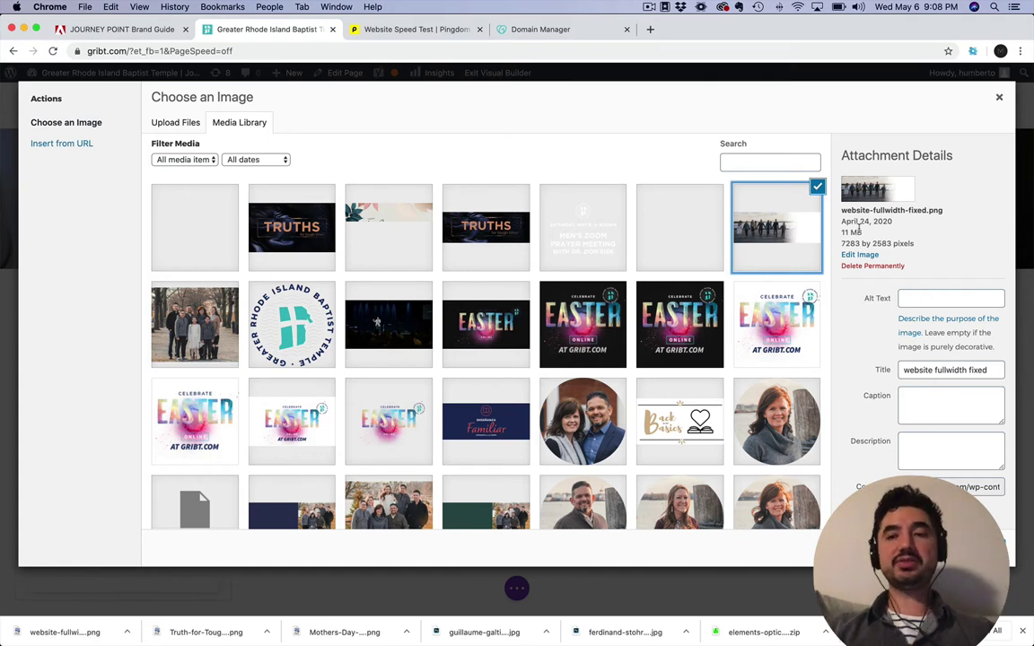
{"action": "left_click", "coordinate": [687, 331]}
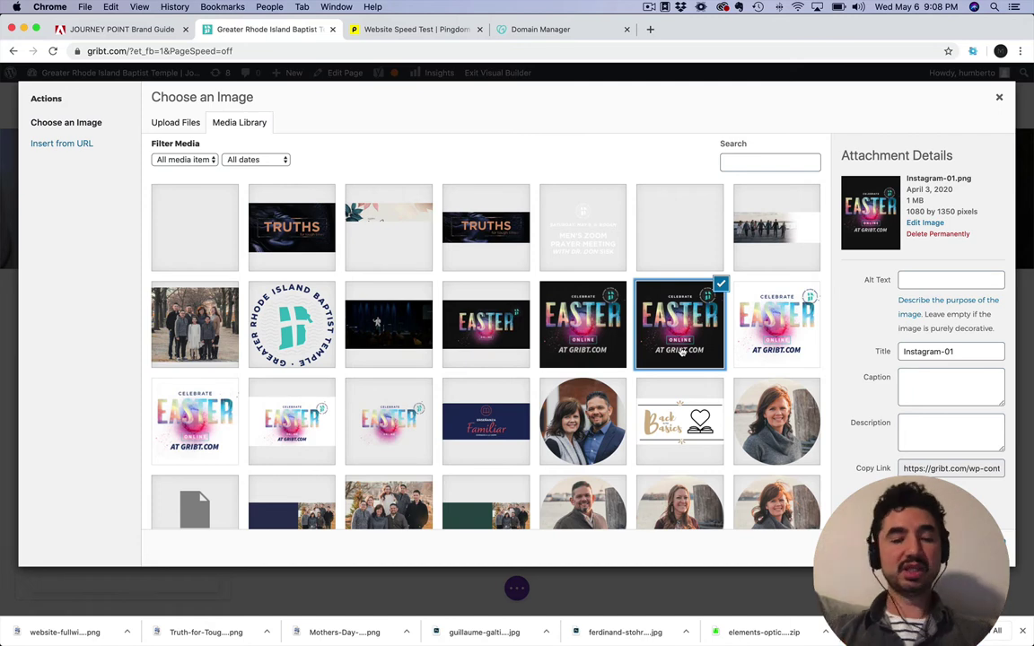
- Switch to Finder, preview Mothers-Day-Card-in-Gift.png in Downloads, and select Truth-for-Tough-Times.png
{"action": "key", "text": "super+Tab"}
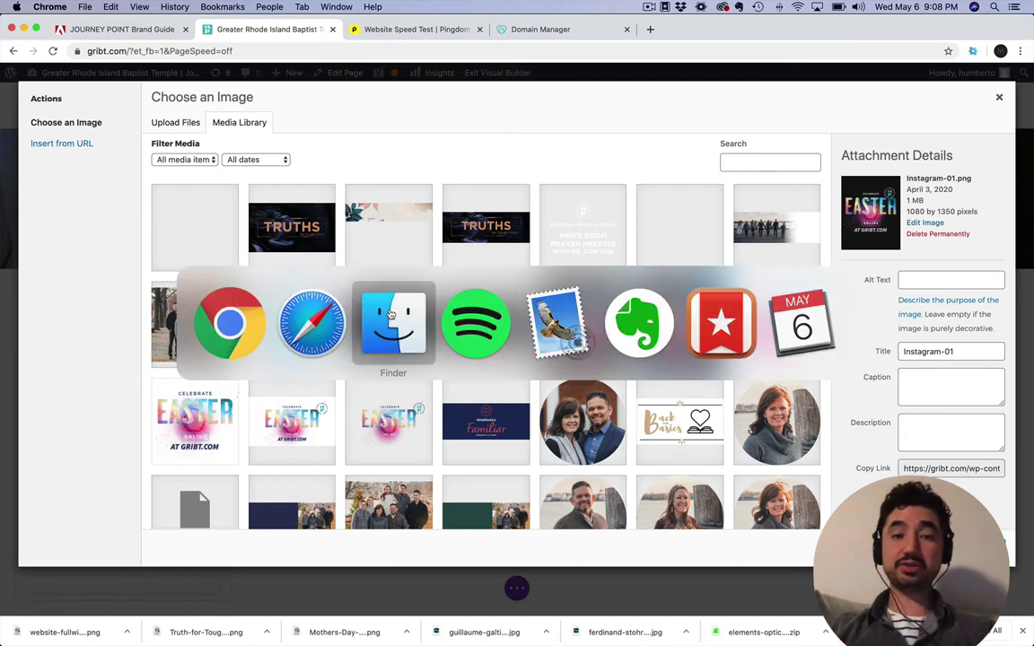
{"action": "left_click", "coordinate": [391, 314]}
{"action": "left_click", "coordinate": [299, 325]}
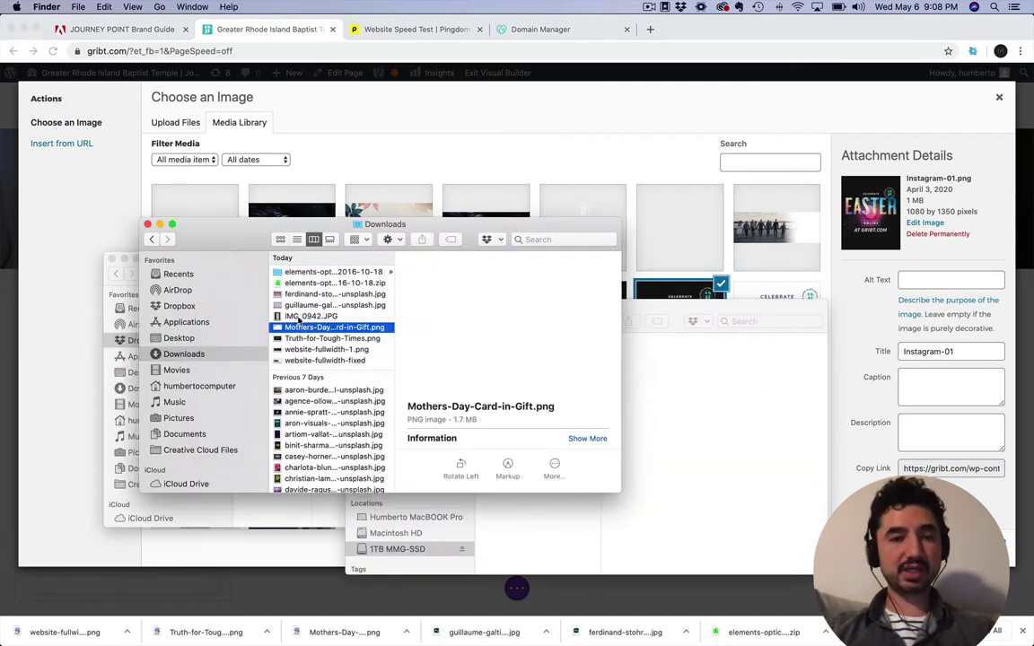
{"action": "left_click", "coordinate": [297, 341]}
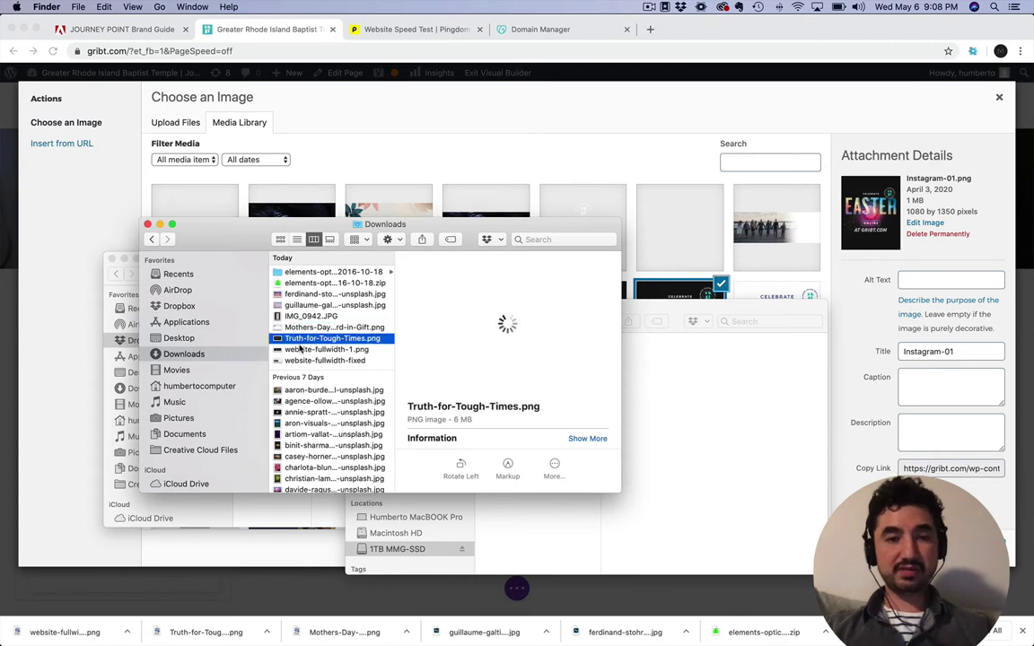
{"action": "left_click", "coordinate": [312, 327]}
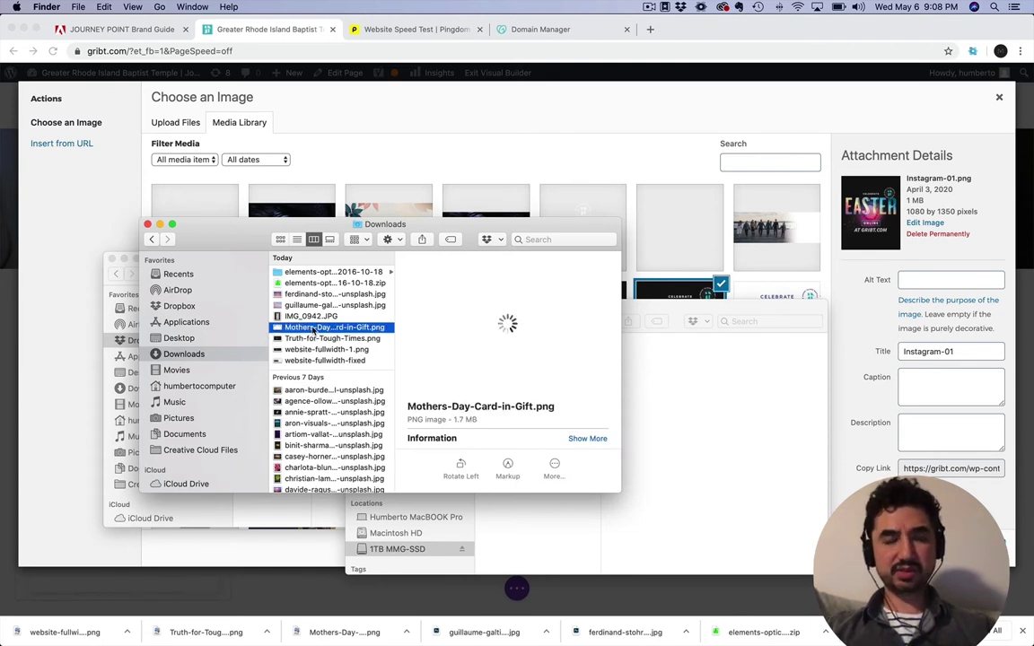
{"action": "key", "text": "space"}
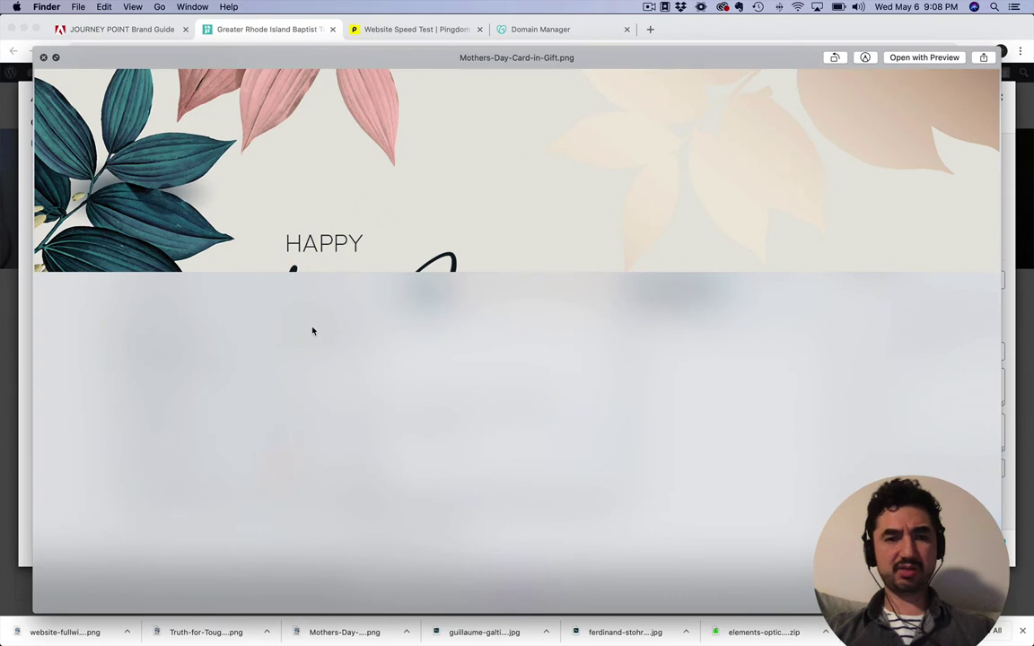
{"action": "key", "text": "space"}
{"action": "left_click", "coordinate": [313, 340]}
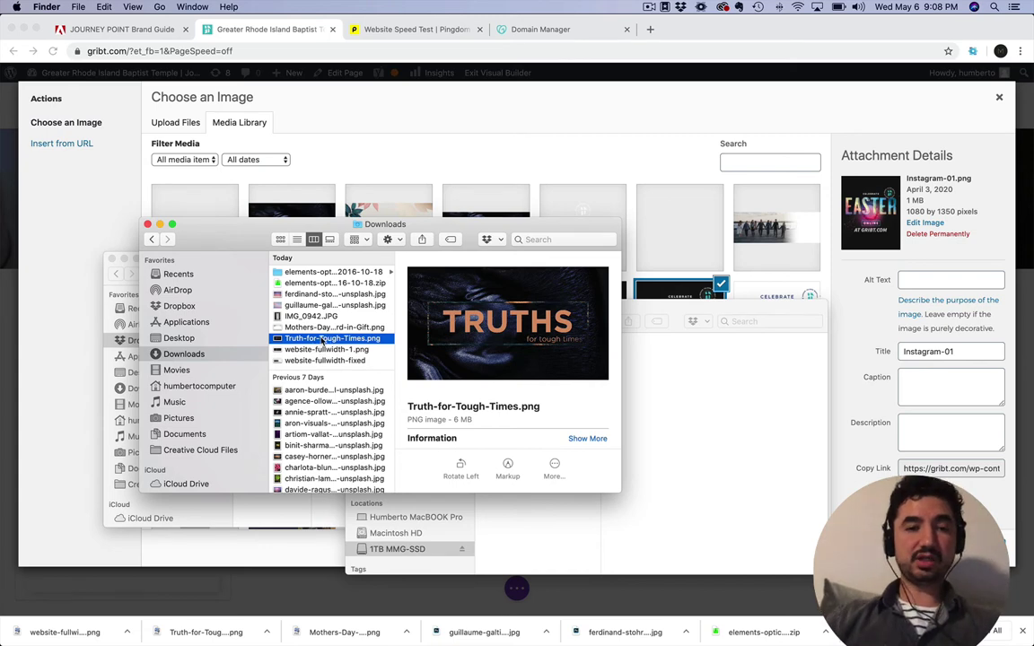
{"action": "mouse_move", "coordinate": [320, 341]}
{"action": "left_mouse_down"}
{"action": "mouse_move", "coordinate": [336, 347]}
{"action": "mouse_move", "coordinate": [324, 341]}
{"action": "left_mouse_up"}
{"action": "key", "text": "super+space"}
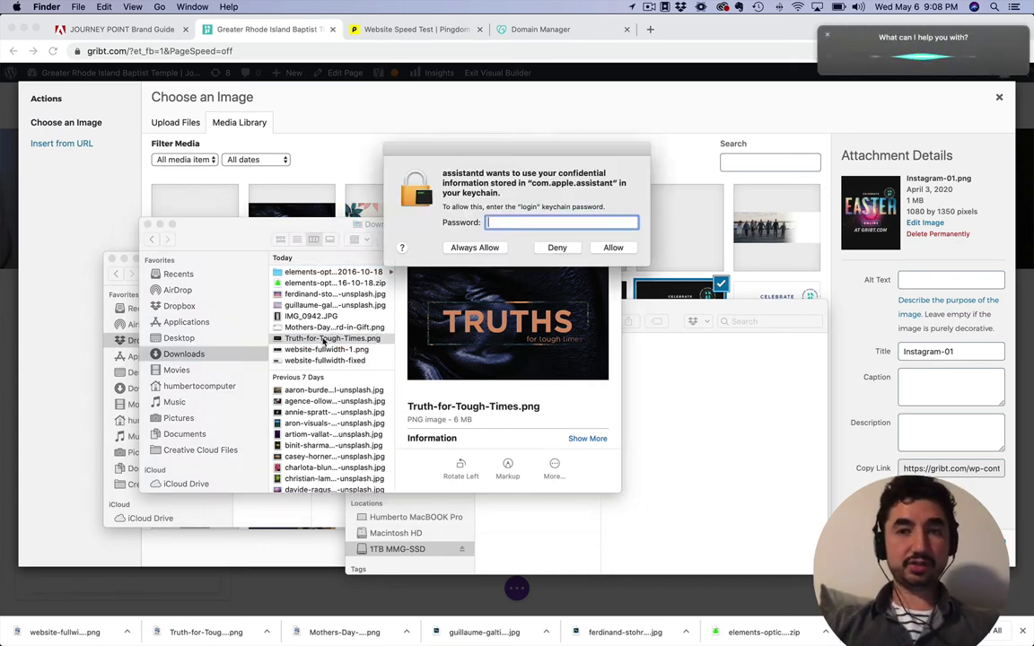
{"action": "left_click", "coordinate": [554, 247]}
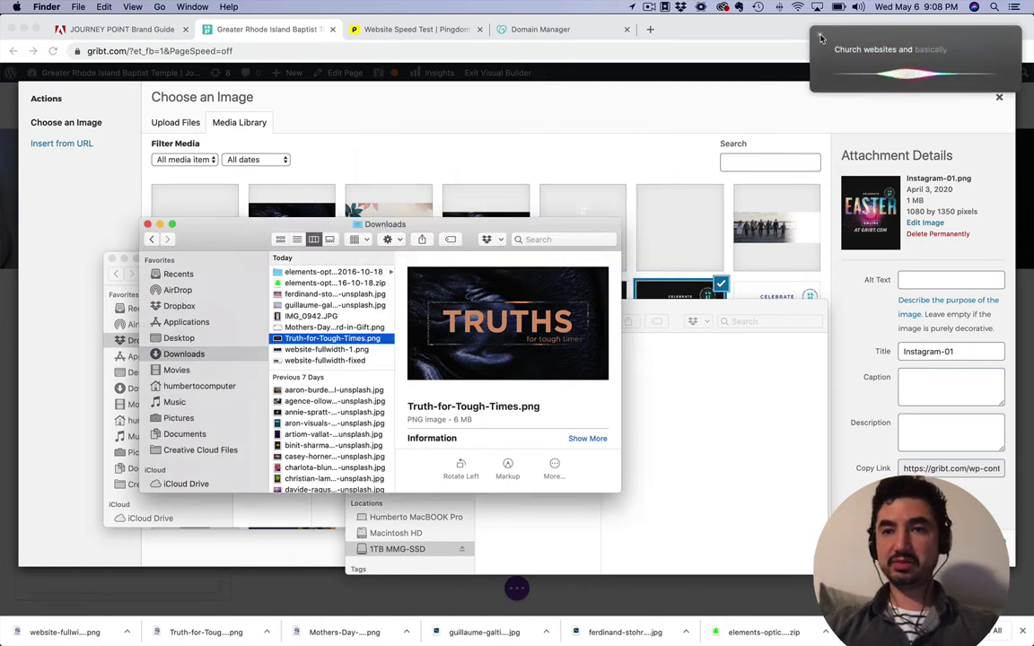
{"action": "left_click_drag", "start_coordinate": [233, 238], "coordinate": [230, 238]}
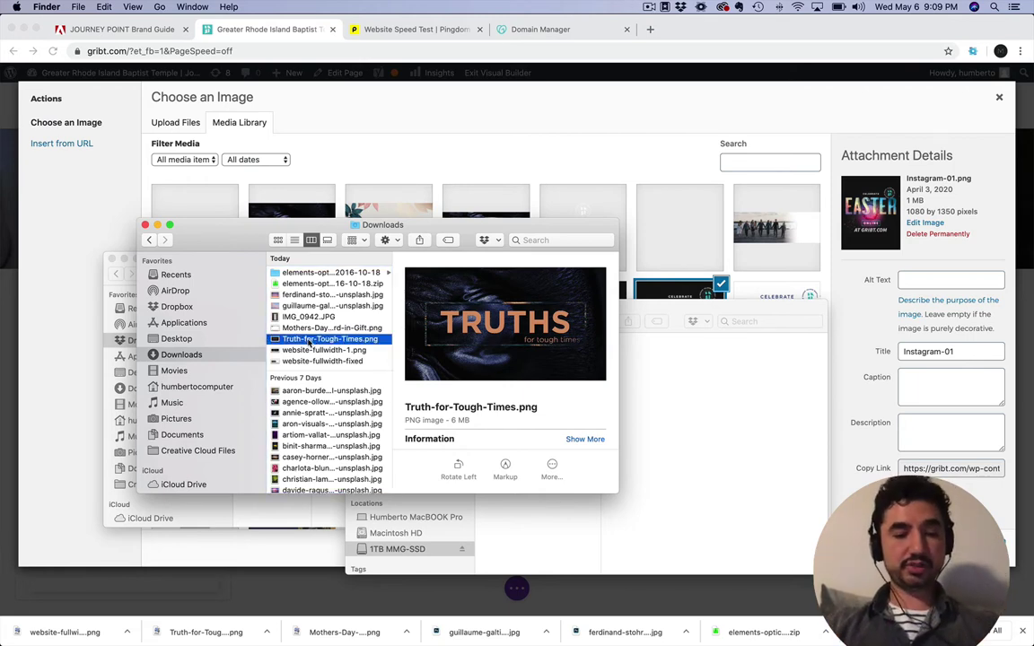
- Launch Adobe Photoshop 2020 and bring Finder's Downloads window in front of it
{"action": "key", "text": "super+Tab"}
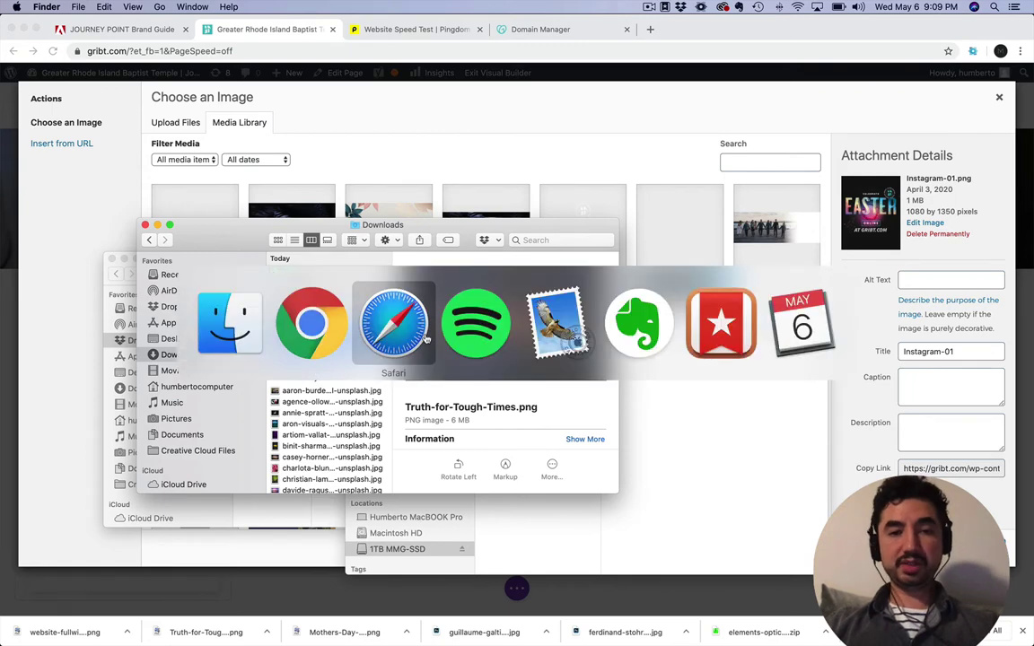
{"action": "key", "text": "super+space"}
{"action": "type", "text": "scr"}
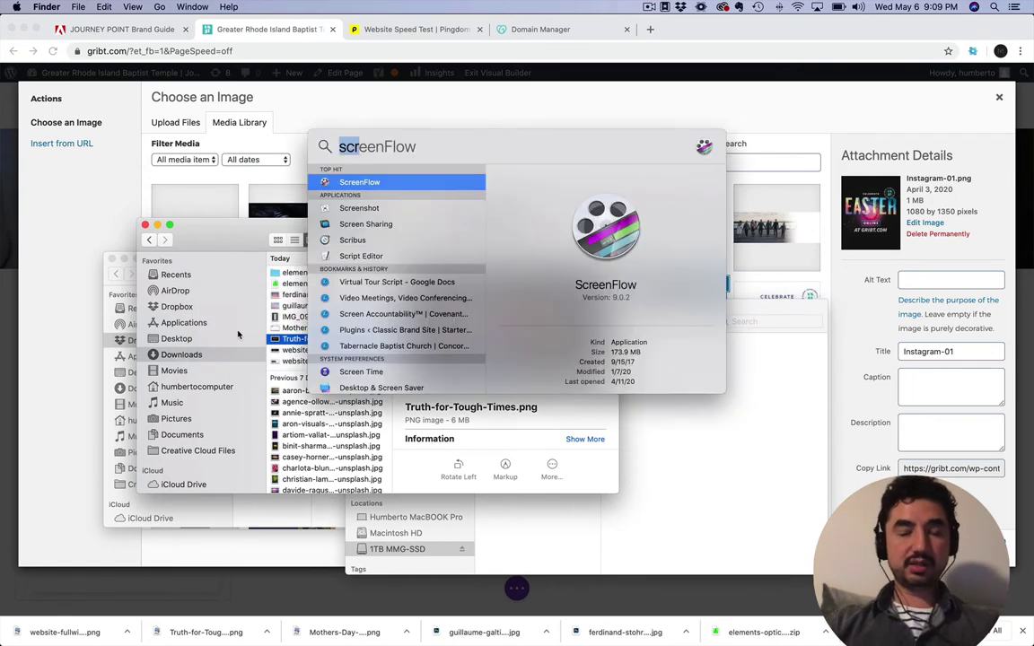
{"action": "type", "text": "ph"}
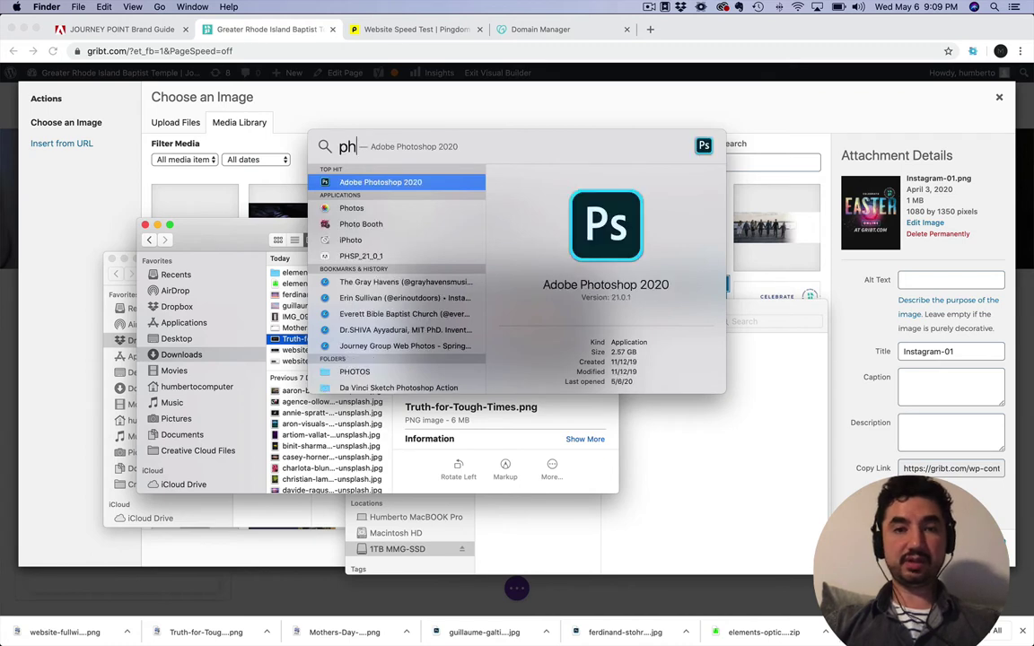
{"action": "key", "text": "Return"}
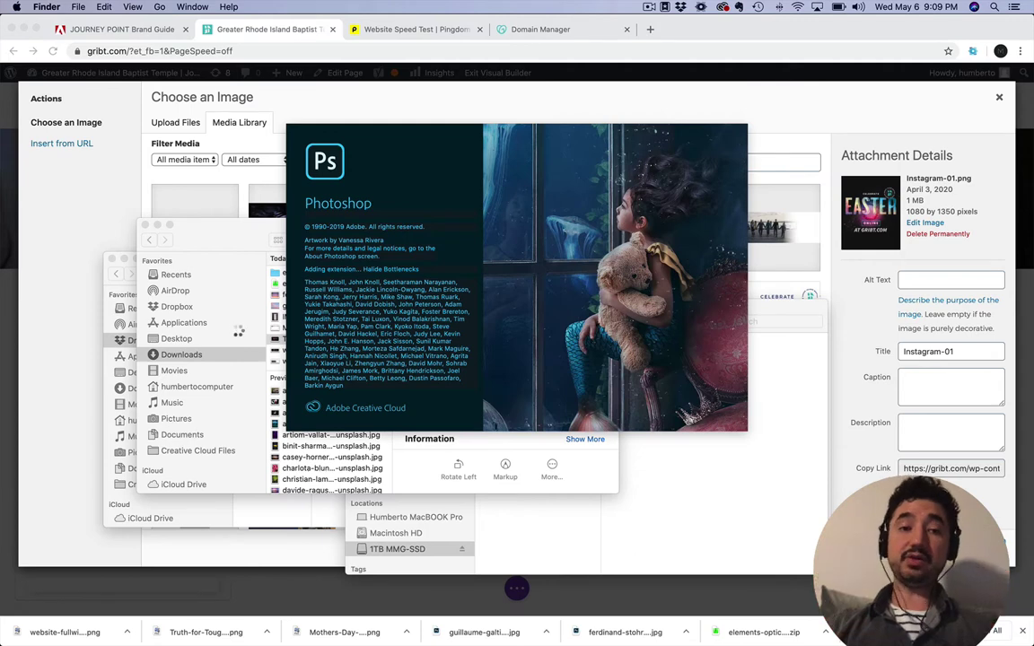
{"action": "left_click", "coordinate": [214, 237]}
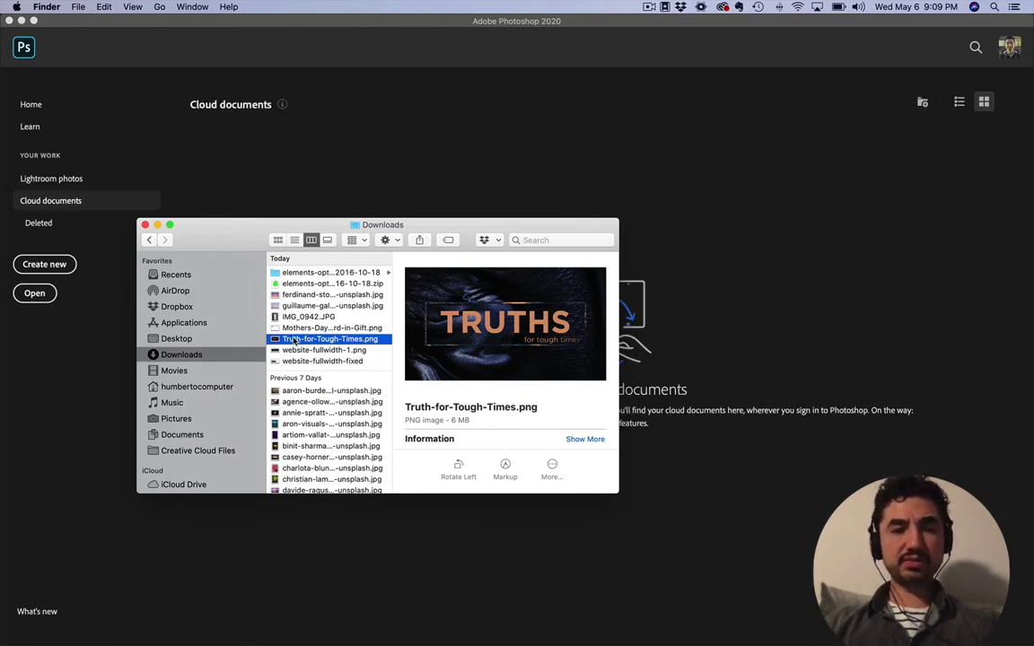
- Open Truth-for-Tough-Times.png from Finder's Downloads folder in Photoshop
{"action": "left_click_drag", "start_coordinate": [294, 340], "coordinate": [725, 619]}
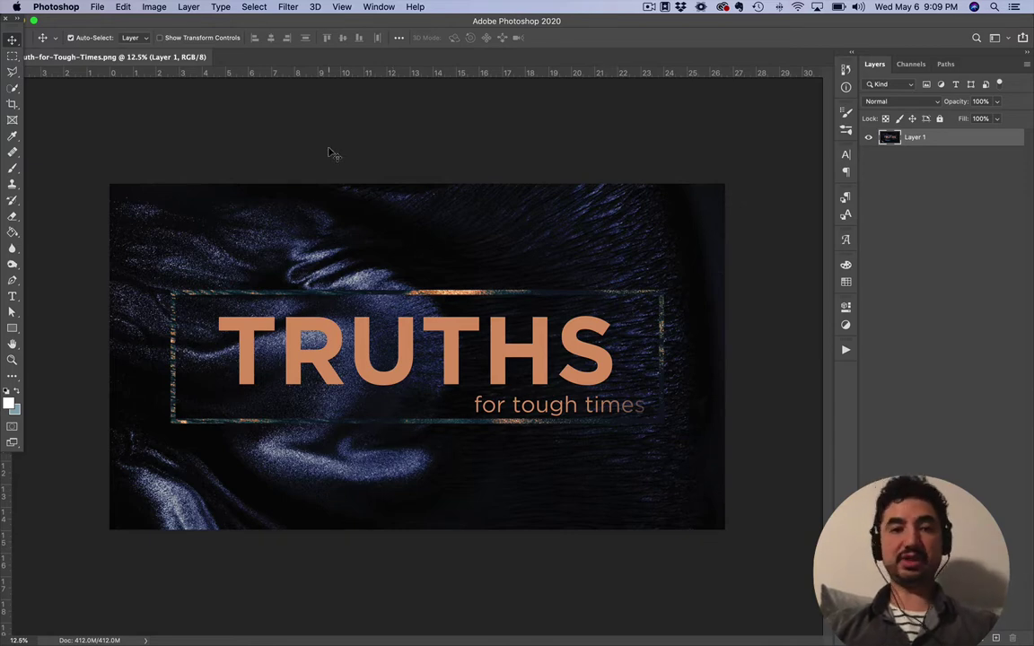
{"action": "left_click", "coordinate": [97, 8]}
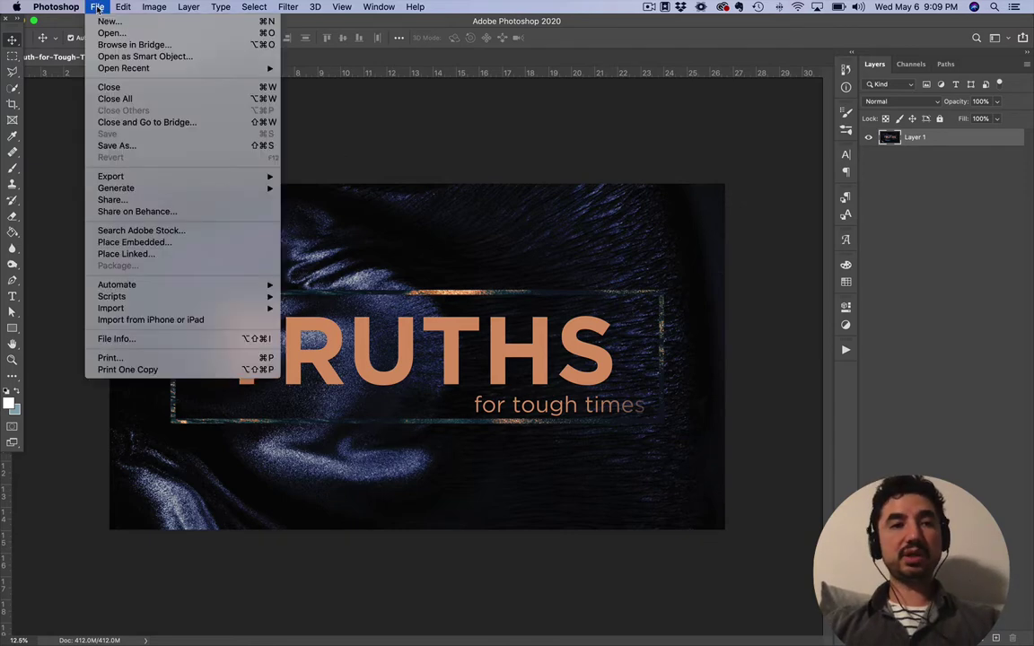
{"action": "mouse_move", "coordinate": [122, 178]}
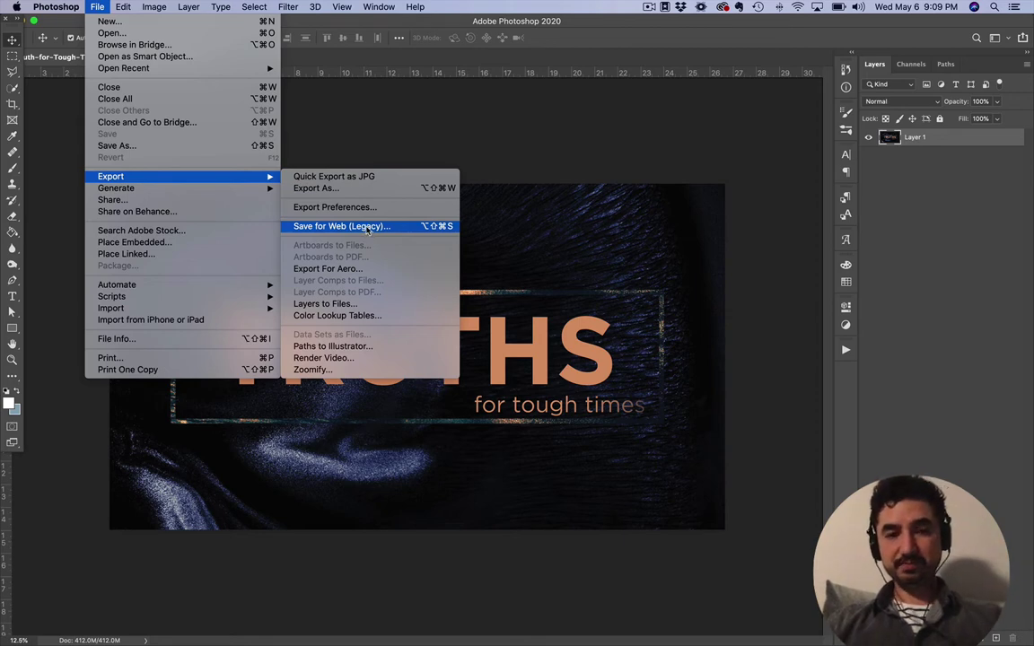
{"action": "left_click", "coordinate": [310, 189]}
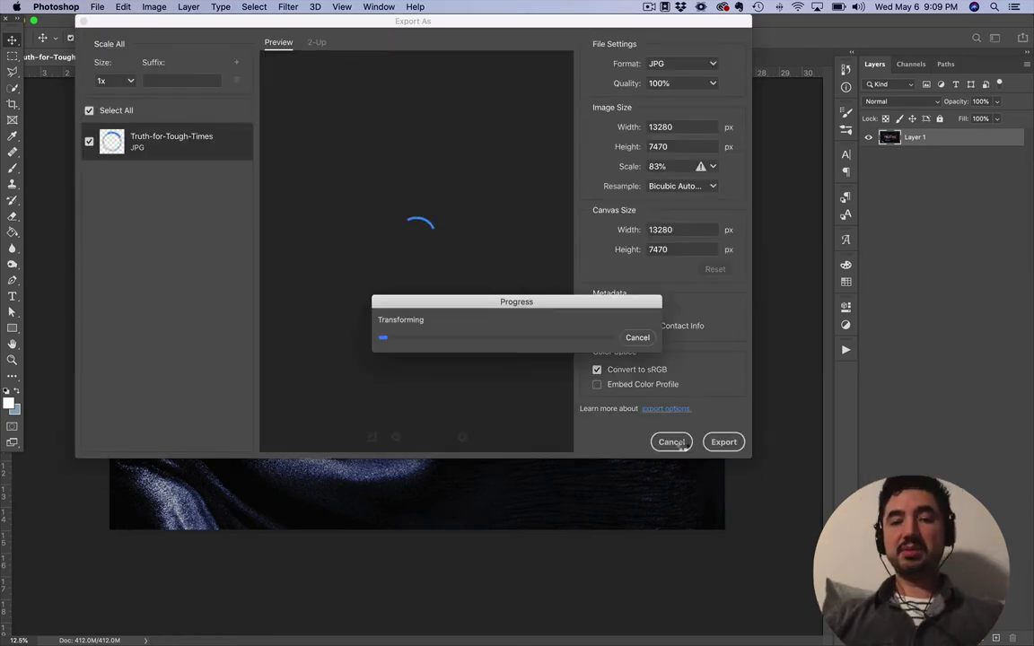
{"action": "left_click", "coordinate": [637, 337]}
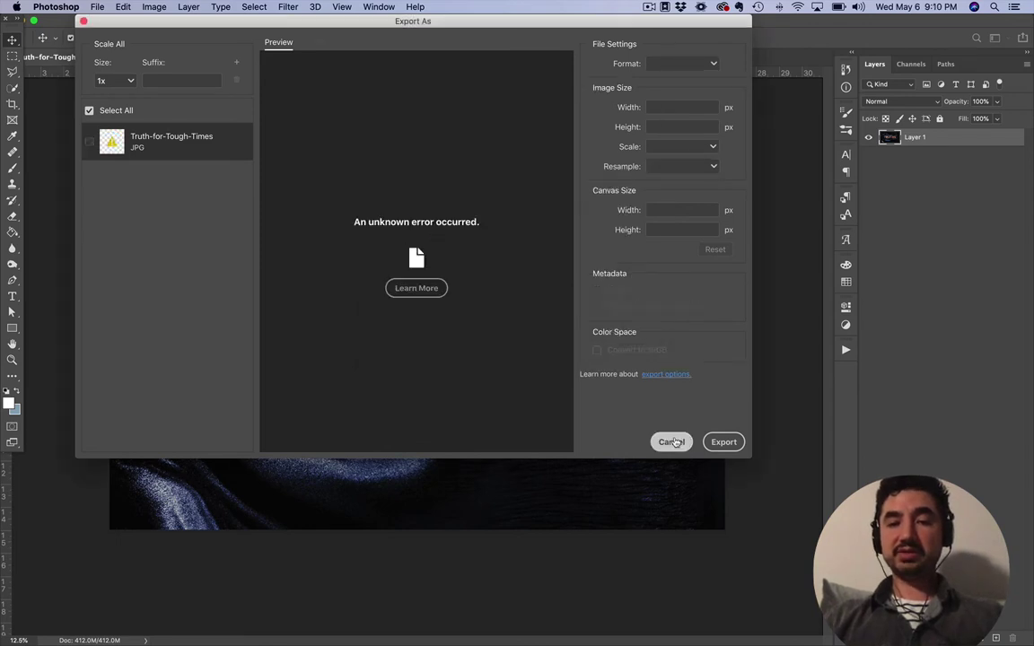
{"action": "left_click", "coordinate": [671, 440]}
- Start Save for Web (Legacy) for the Truths image and set the export width to 1920 px
{"action": "left_click", "coordinate": [55, 6]}
{"action": "mouse_move", "coordinate": [97, 6]}
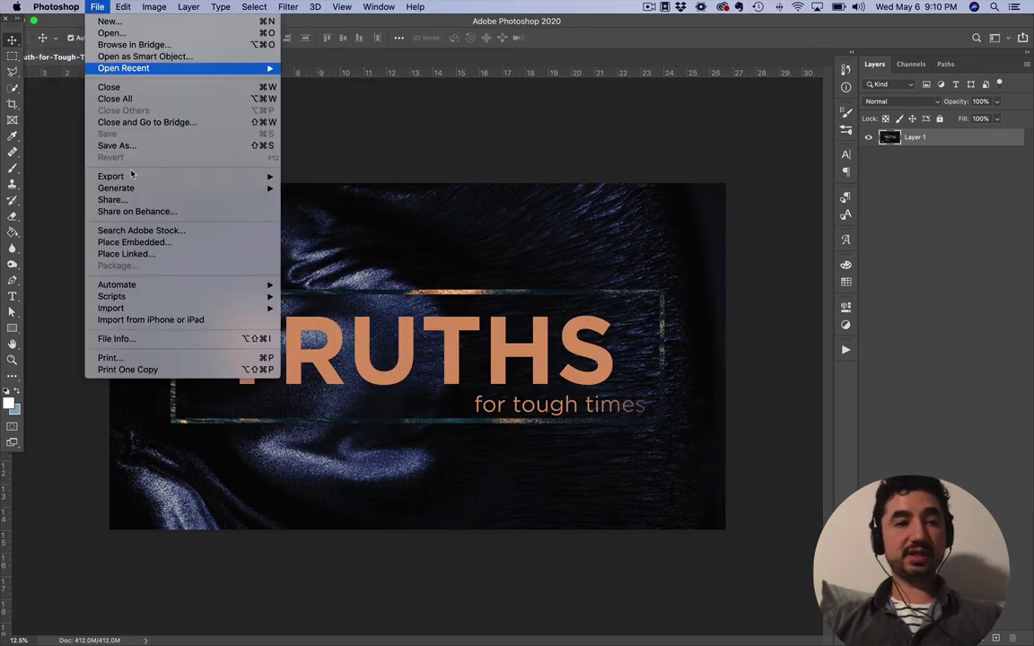
{"action": "mouse_move", "coordinate": [127, 179]}
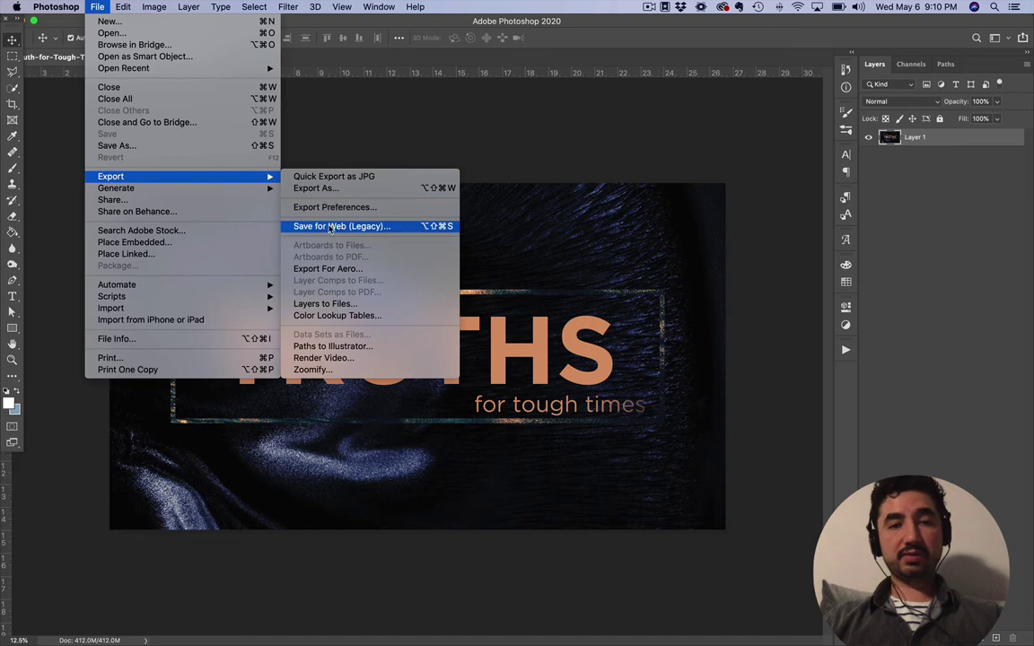
{"action": "left_click", "coordinate": [330, 226]}
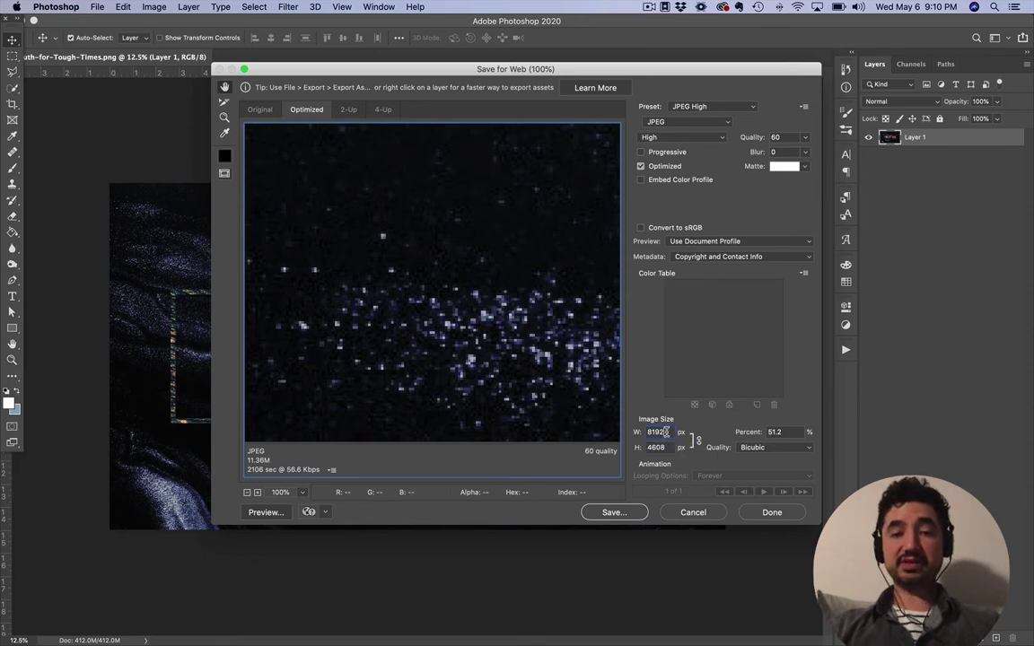
{"action": "left_click_drag", "start_coordinate": [665, 432], "coordinate": [645, 432]}
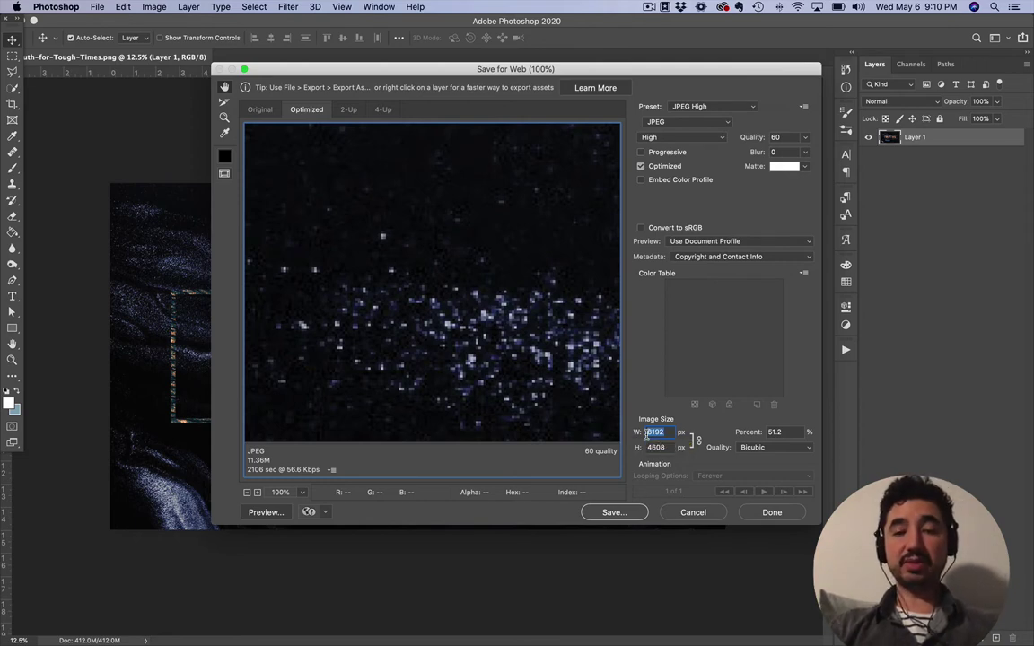
{"action": "type", "text": "192"}
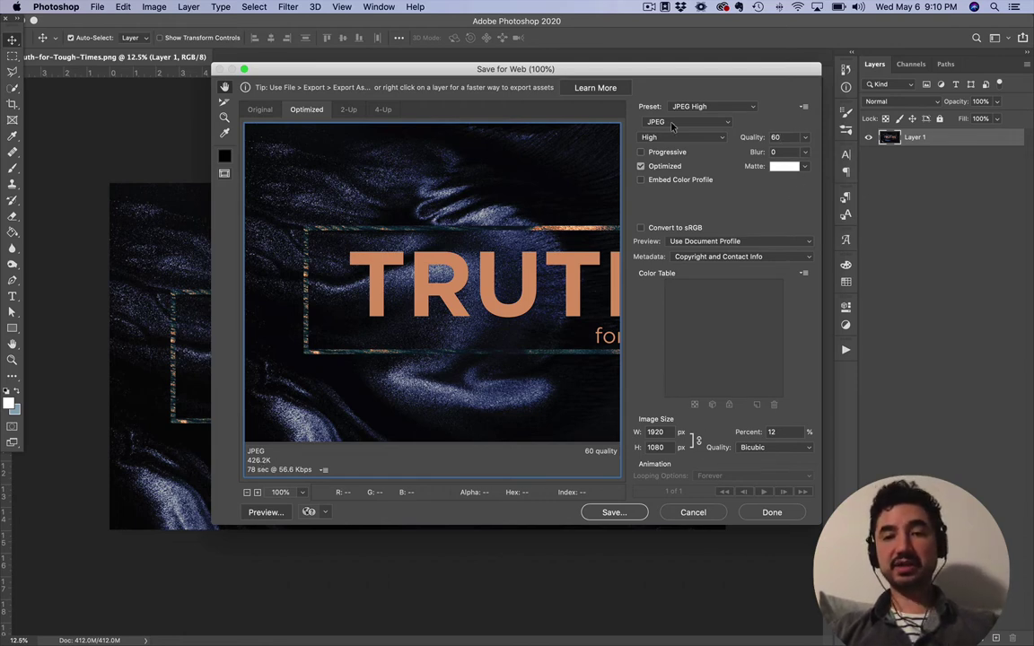
- Try JPEG quality 20 and 40 to compare the preview and file size, and restore the quality to 60
{"action": "left_click_drag", "start_coordinate": [782, 137], "coordinate": [766, 141]}
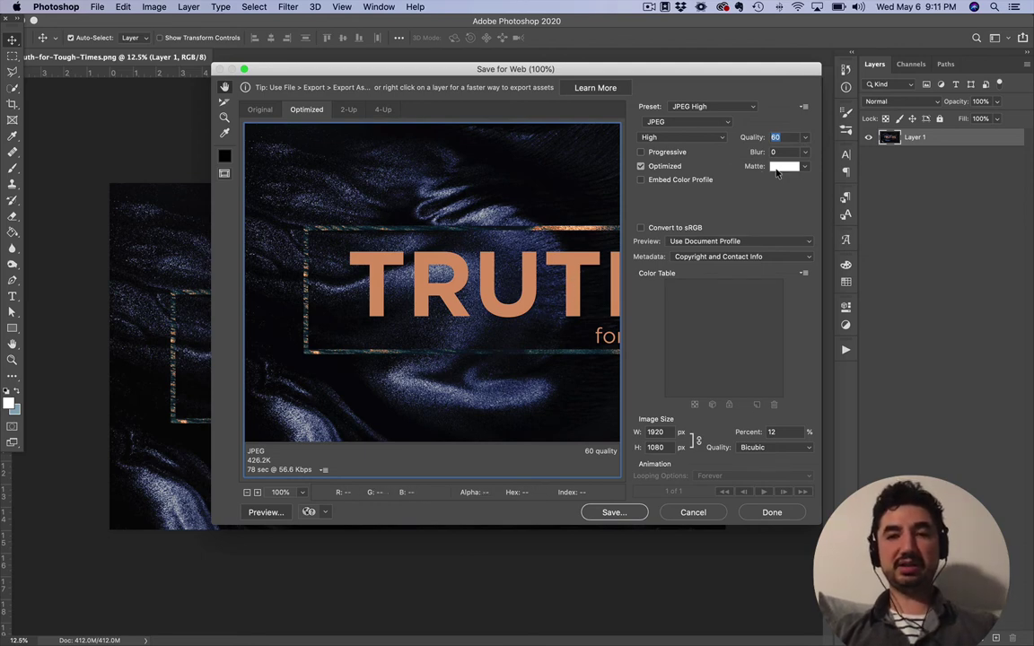
{"action": "type", "text": "20"}
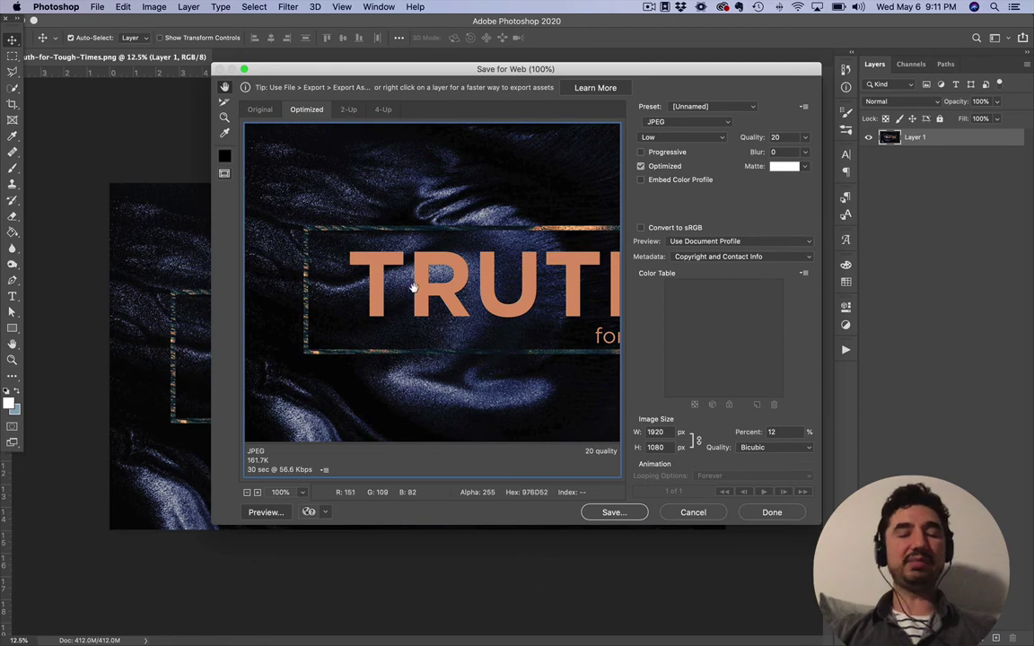
{"action": "left_click", "coordinate": [778, 136]}
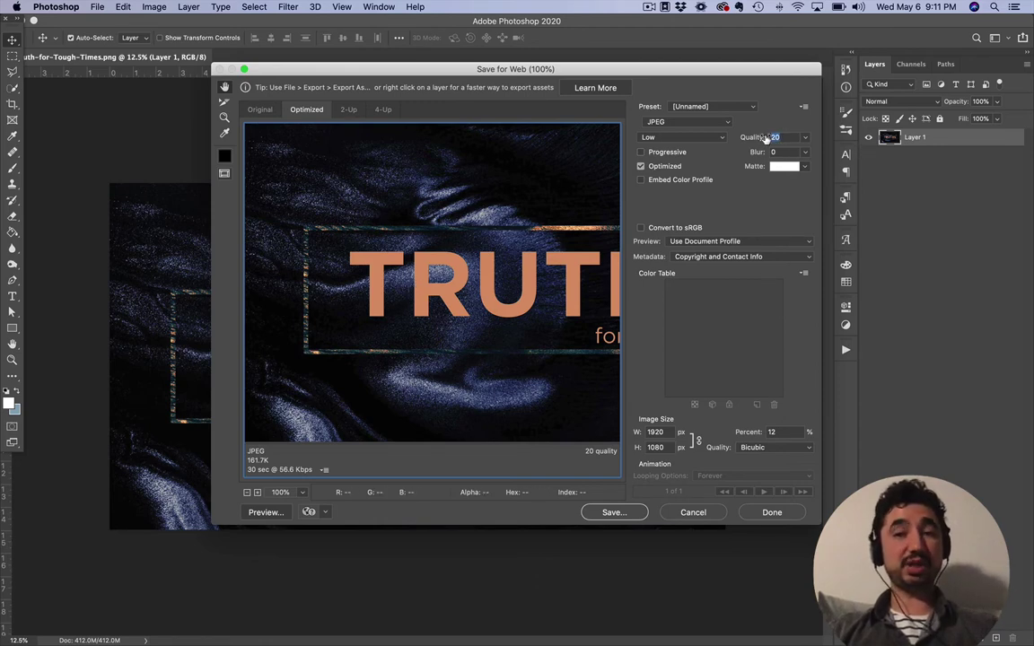
{"action": "type", "text": "40"}
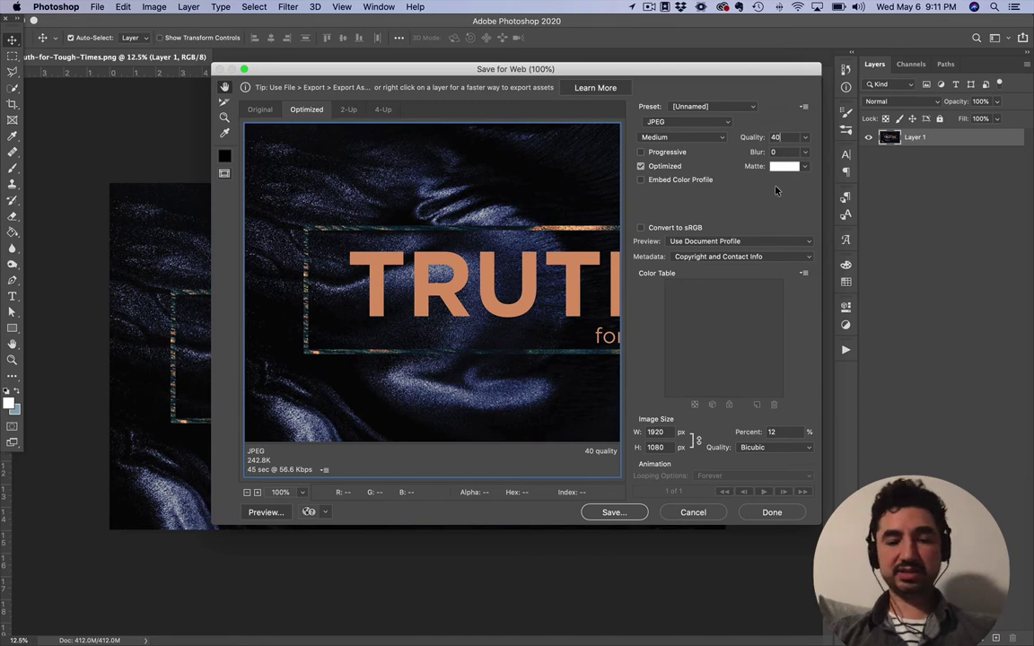
{"action": "key", "text": "BackSpace"}
{"action": "key", "text": "BackSpace"}
{"action": "type", "text": "60"}
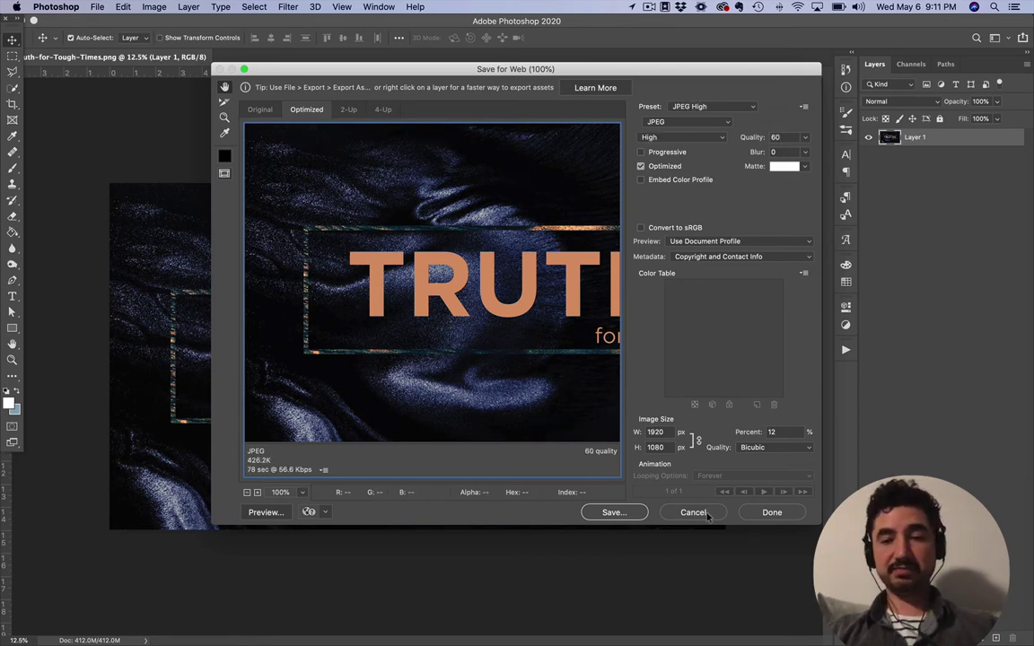
- Save the optimized image as Truth-for-Tough-Times.jpg in the Downloads folder
{"action": "left_click", "coordinate": [617, 513]}
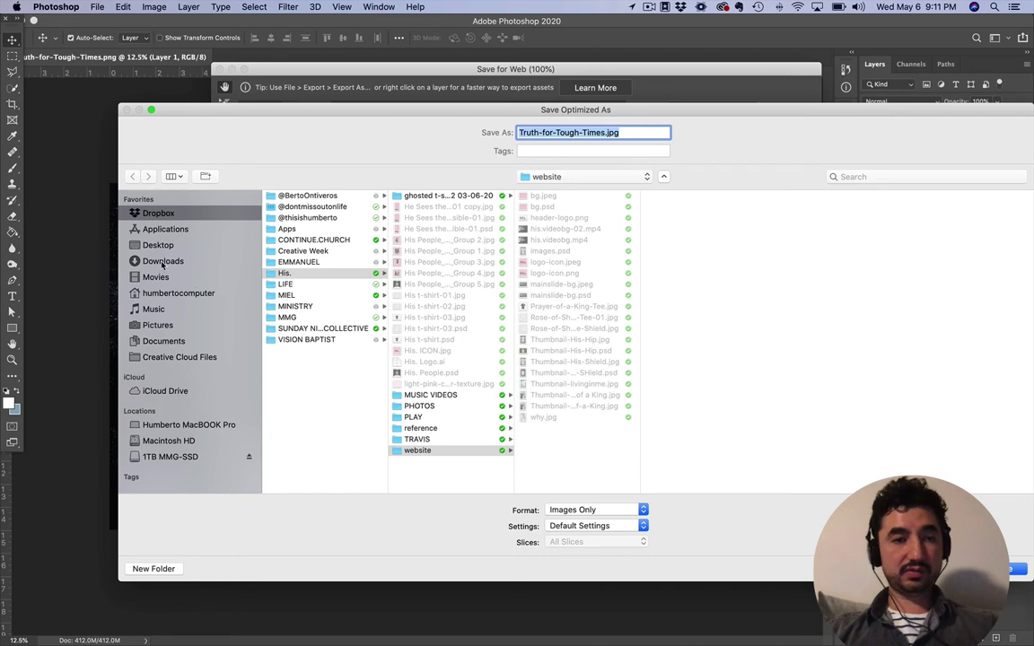
{"action": "left_click", "coordinate": [162, 262]}
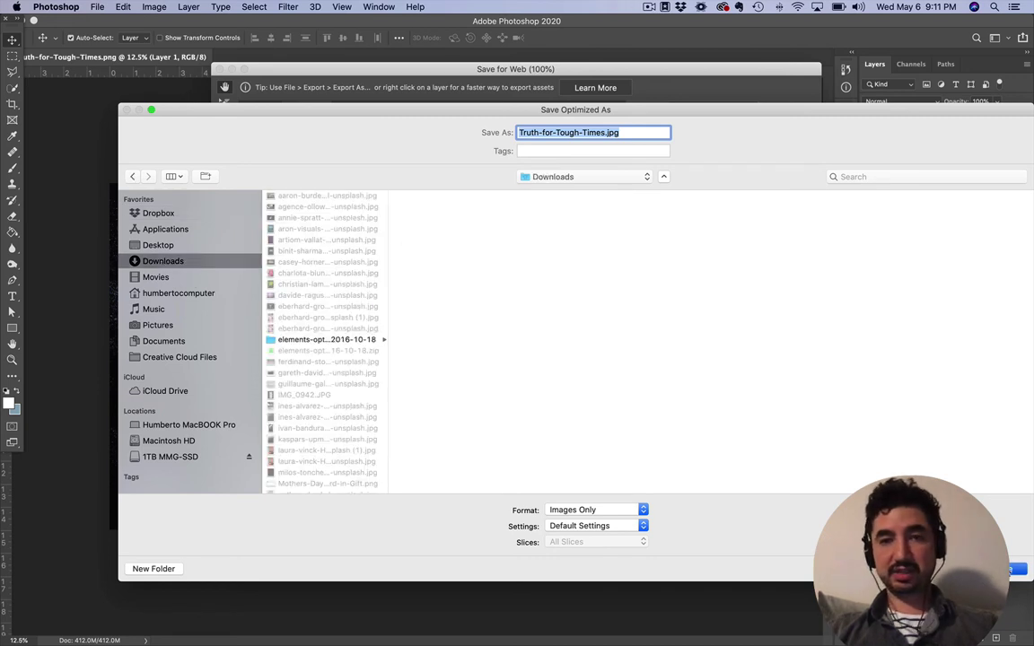
{"action": "key", "text": "Return"}
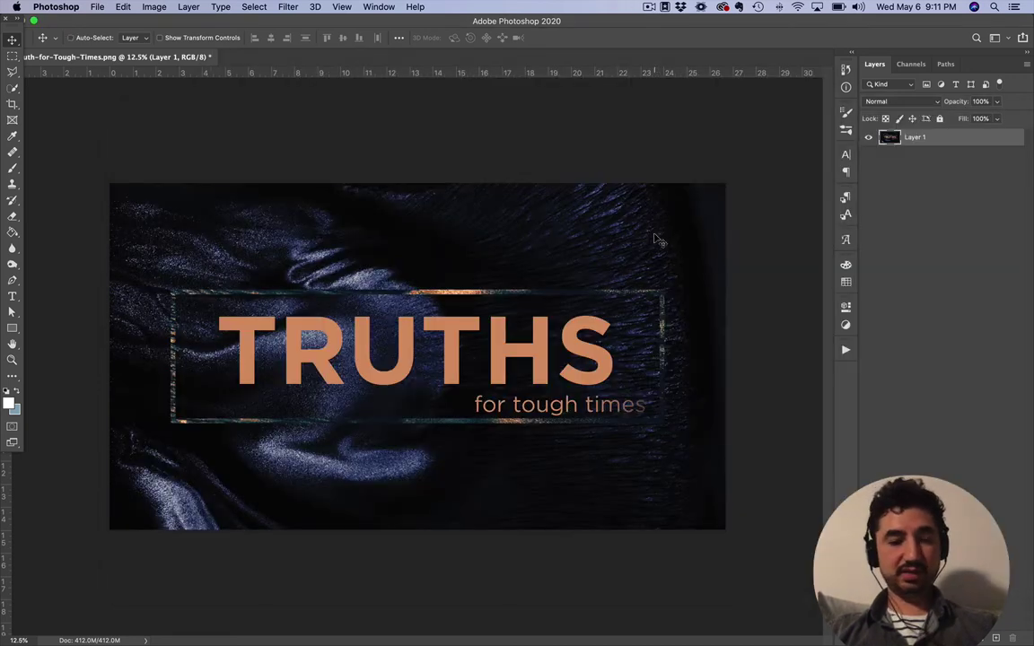
- Close the Truth-for-Tough-Times.png document without saving changes
{"action": "key", "text": "super+w"}
{"action": "key", "text": "super+Tab"}
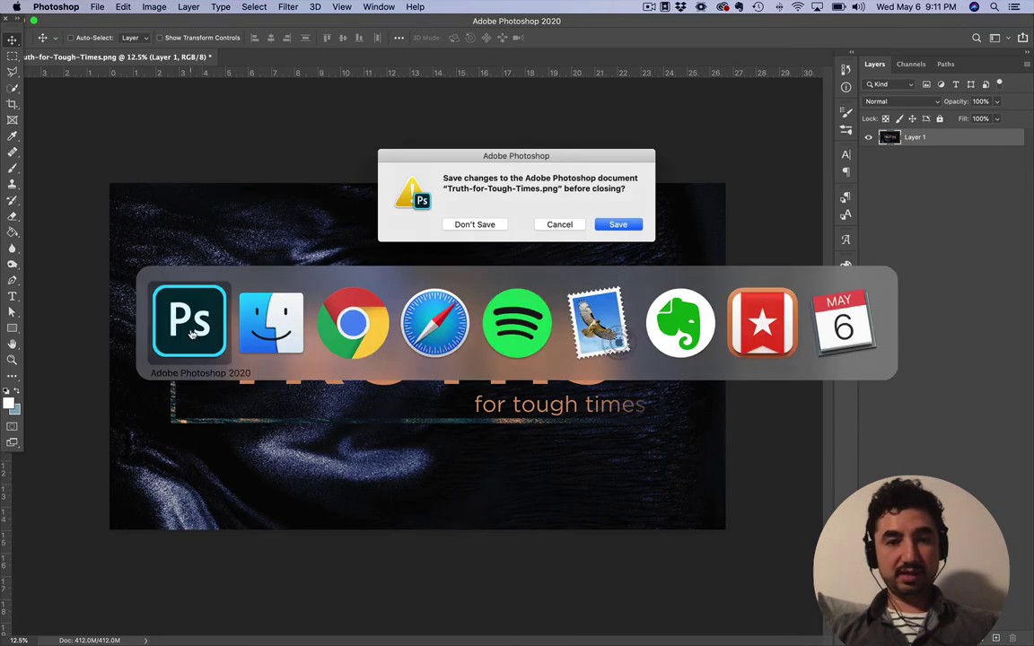
{"action": "left_click", "coordinate": [474, 225]}
- Switch to Chrome, close the media library, and discard the Mother's Day banner's image settings
{"action": "key", "text": "super+Tab"}
{"action": "left_click", "coordinate": [362, 339]}
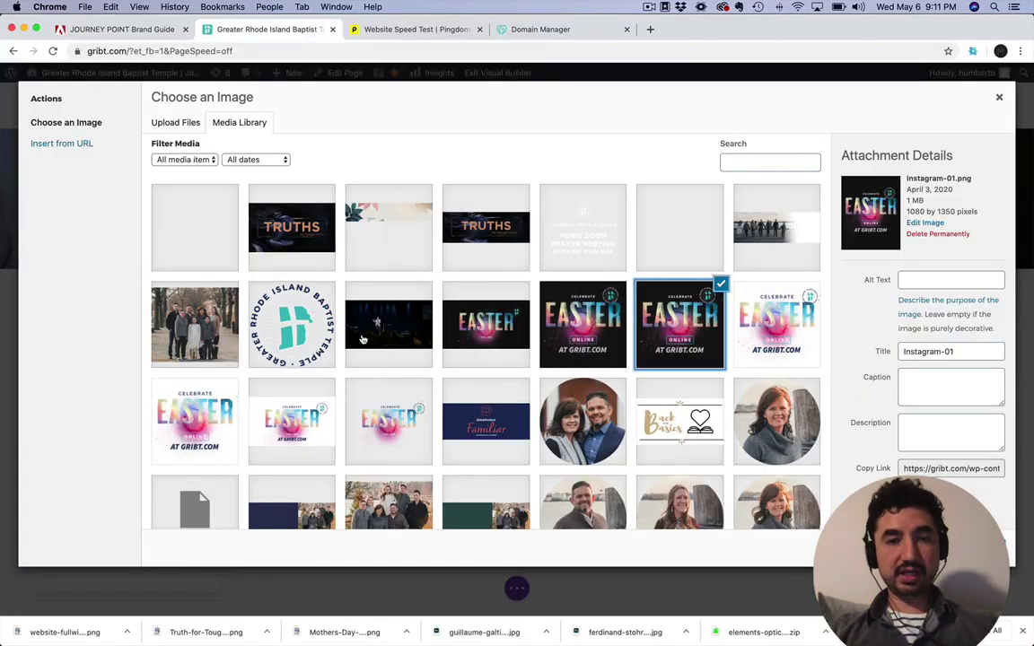
{"action": "left_click", "coordinate": [1002, 99]}
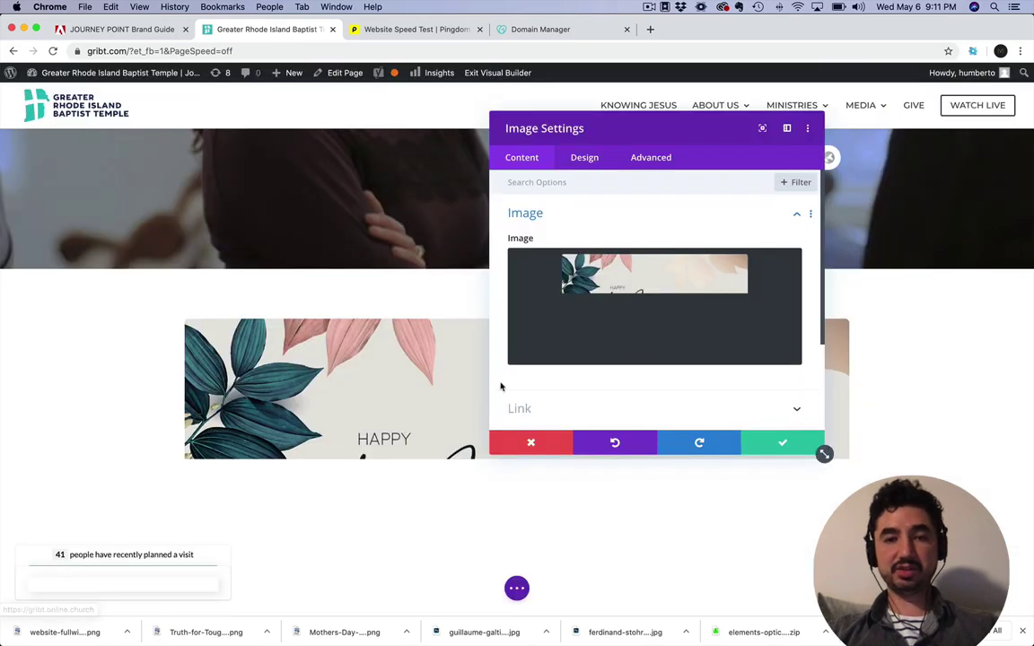
{"action": "left_click", "coordinate": [530, 446]}
{"action": "scroll", "coordinate": [528, 445], "scroll_direction": "down", "scroll_amount": 10}
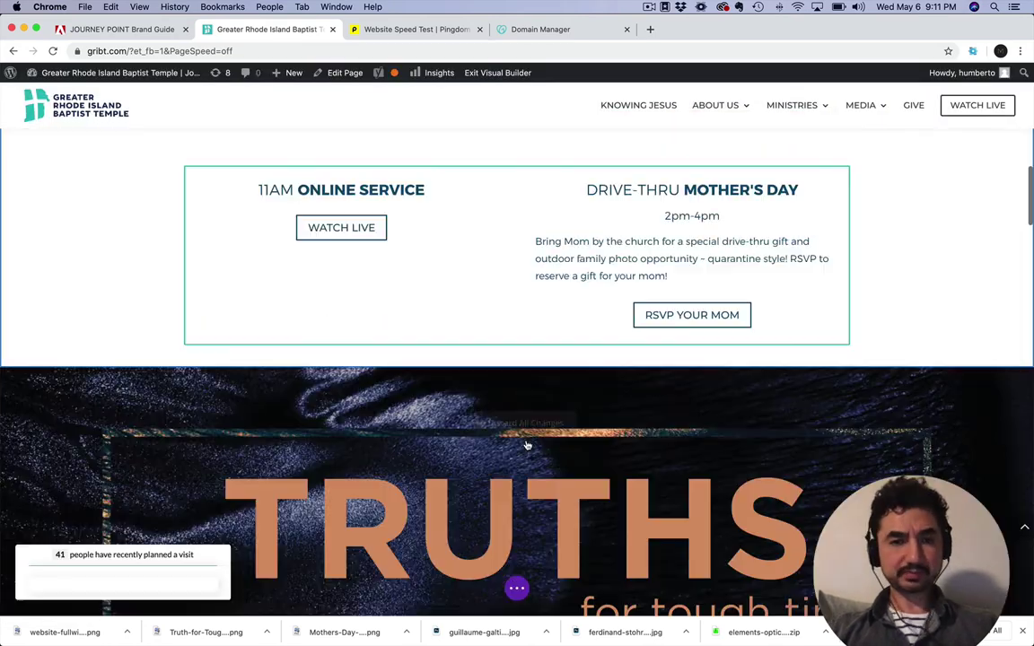
{"action": "scroll", "coordinate": [416, 312], "scroll_direction": "down", "scroll_amount": 3}
{"action": "scroll", "coordinate": [404, 295], "scroll_direction": "up", "scroll_amount": 2}
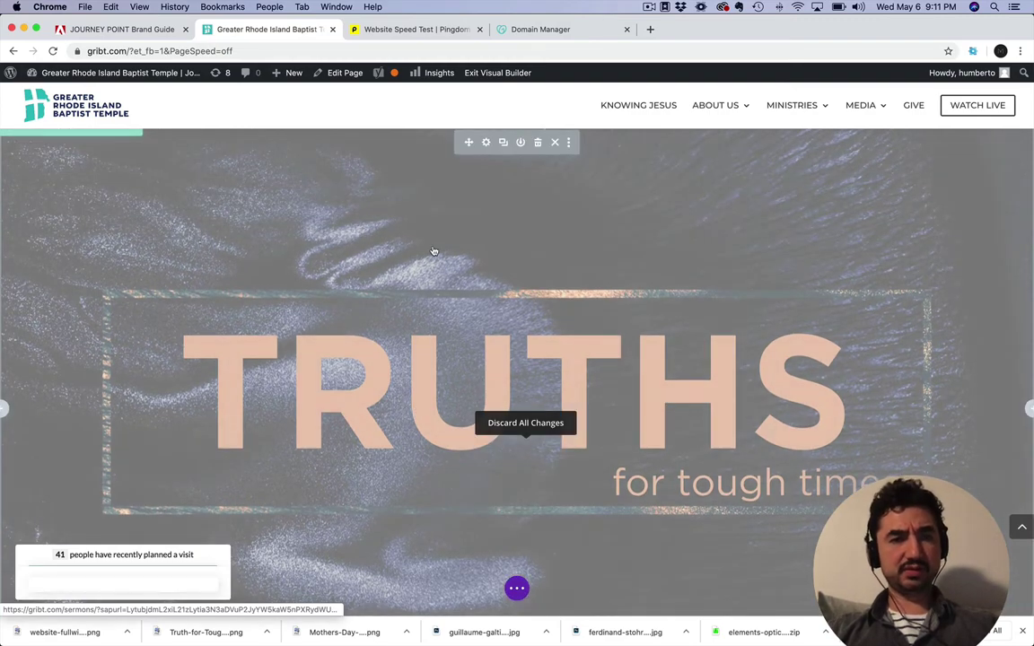
{"action": "scroll", "coordinate": [433, 251], "scroll_direction": "up", "scroll_amount": 3}
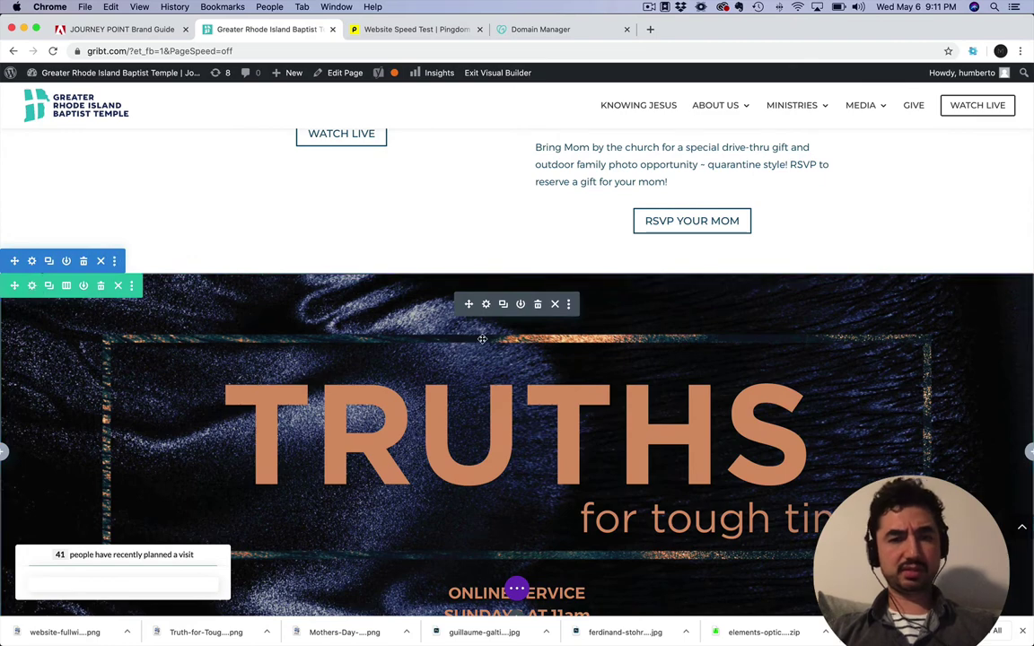
{"action": "left_click", "coordinate": [486, 304]}
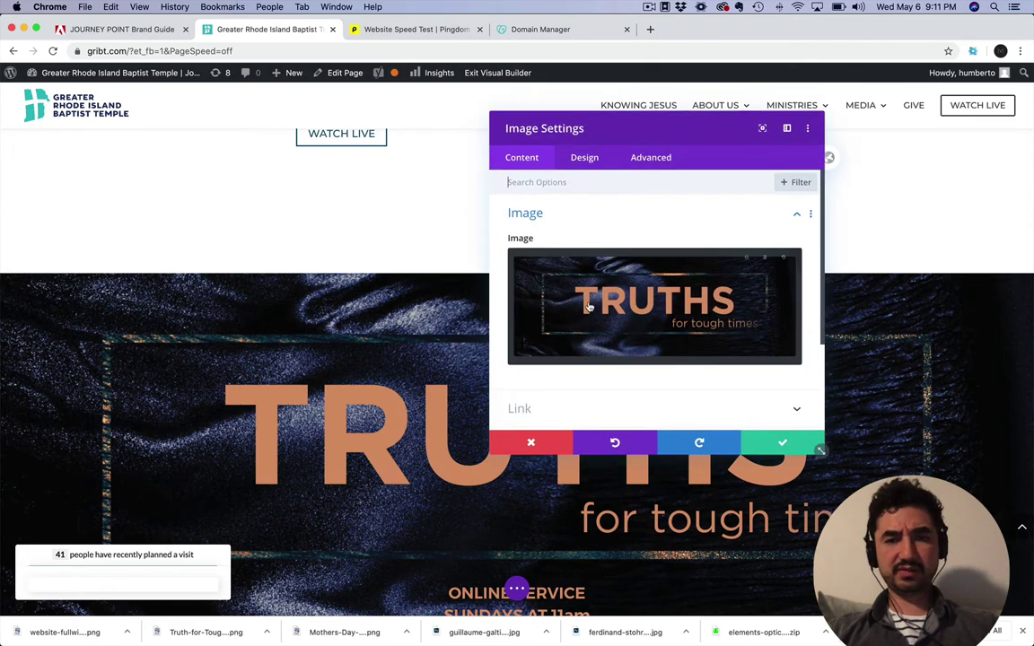
{"action": "left_click", "coordinate": [590, 308]}
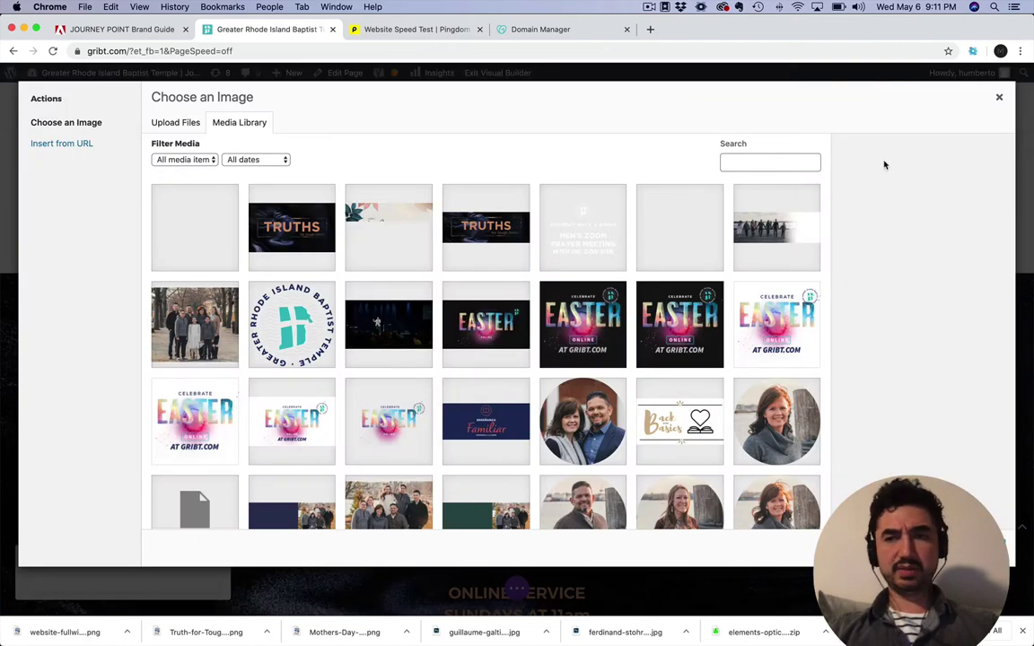
{"action": "left_click", "coordinate": [999, 97]}
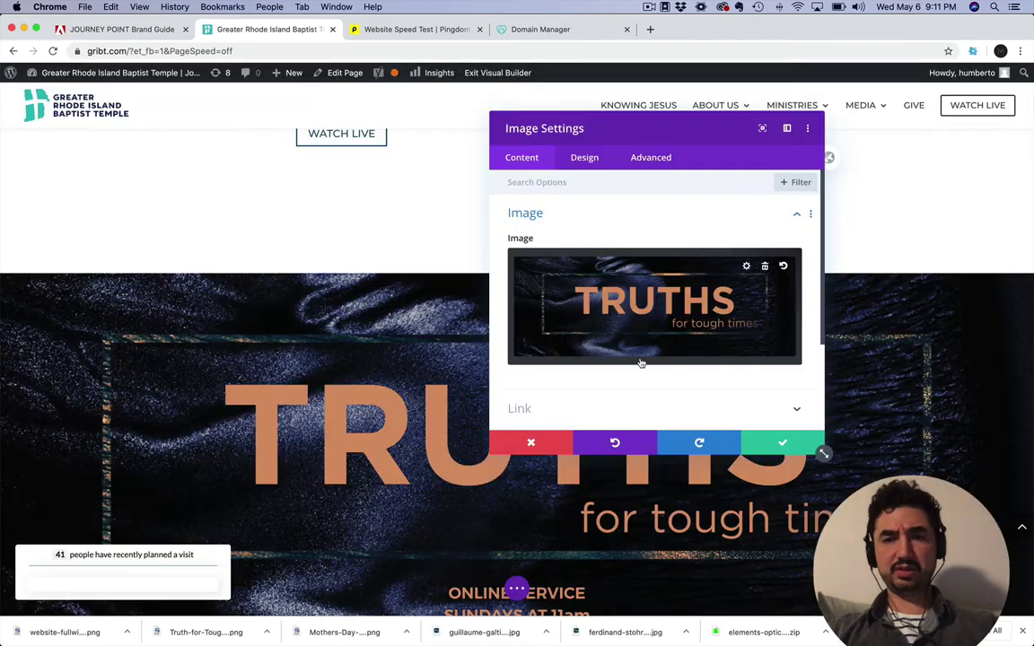
{"action": "left_click", "coordinate": [531, 443]}
- Open the media library from the image settings of the dimmed TRUTHS banner beneath the Online Service banner
{"action": "scroll", "coordinate": [489, 466], "scroll_direction": "down", "scroll_amount": 5}
{"action": "scroll", "coordinate": [491, 465], "scroll_direction": "down", "scroll_amount": 2}
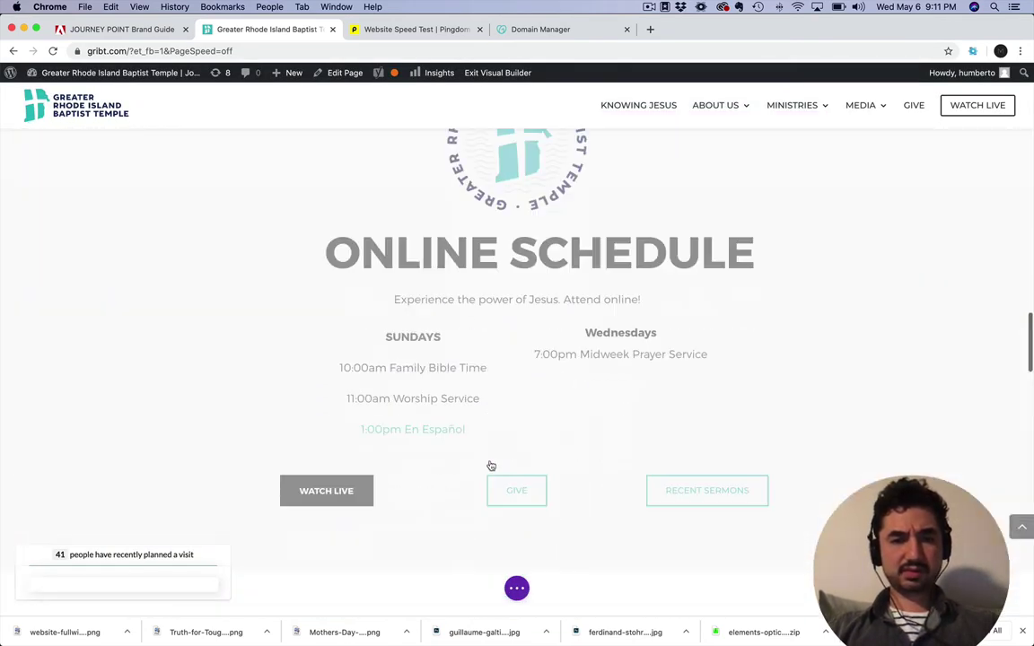
{"action": "scroll", "coordinate": [491, 466], "scroll_direction": "up", "scroll_amount": 8}
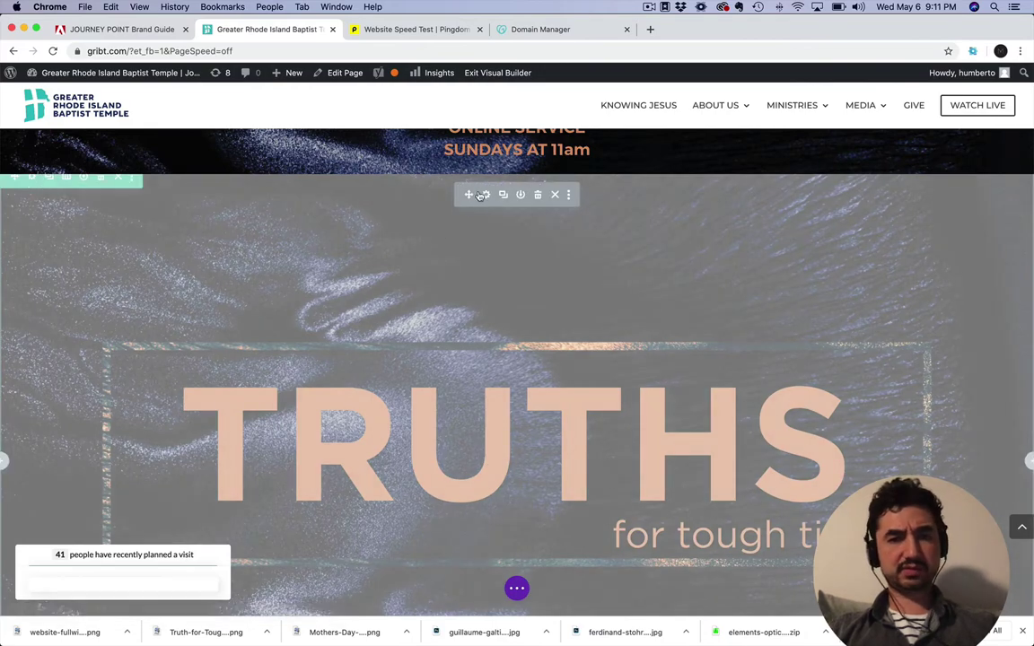
{"action": "left_click", "coordinate": [485, 193]}
{"action": "left_click", "coordinate": [641, 312]}
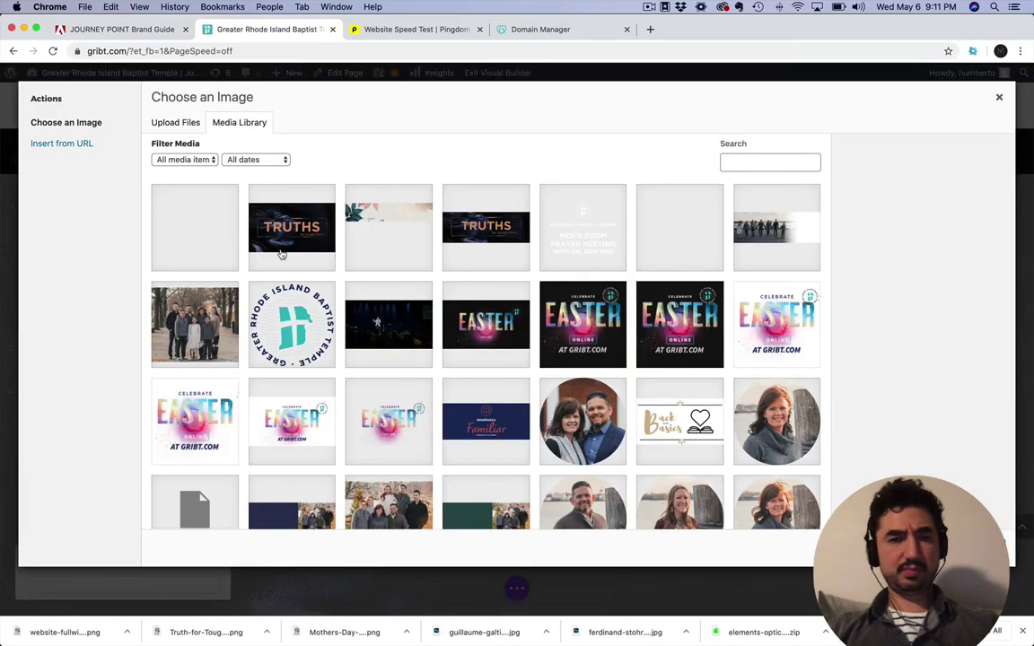
- Switch to Finder and upload Truth-for-Tough-Times.jpg from Downloads into the site's media library
{"action": "key", "text": "super+Tab"}
{"action": "left_click", "coordinate": [384, 316]}
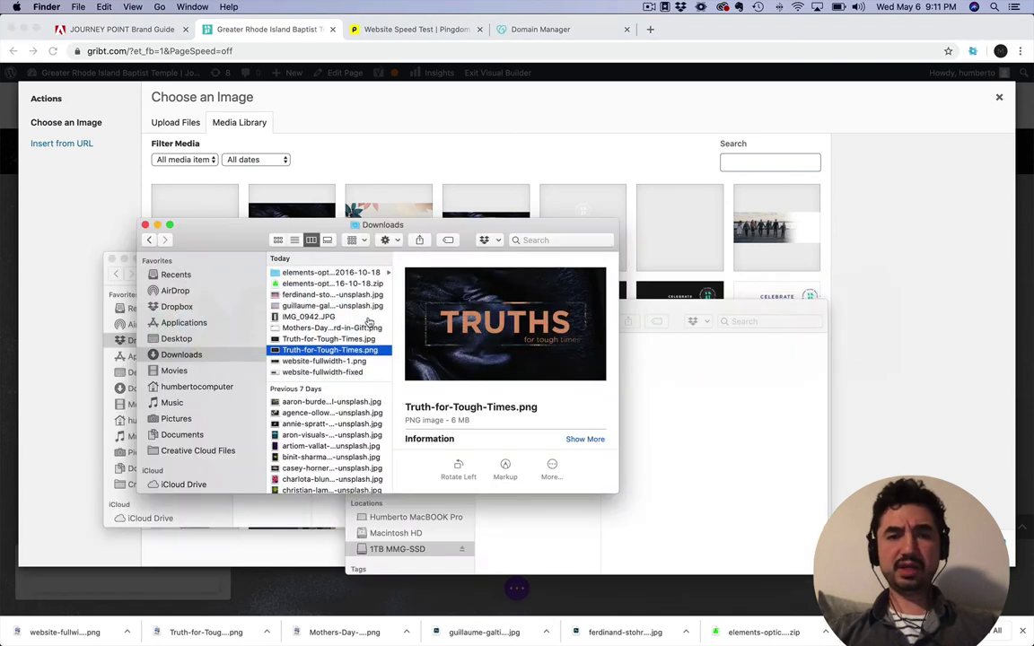
{"action": "left_click", "coordinate": [316, 362]}
{"action": "left_click", "coordinate": [320, 341]}
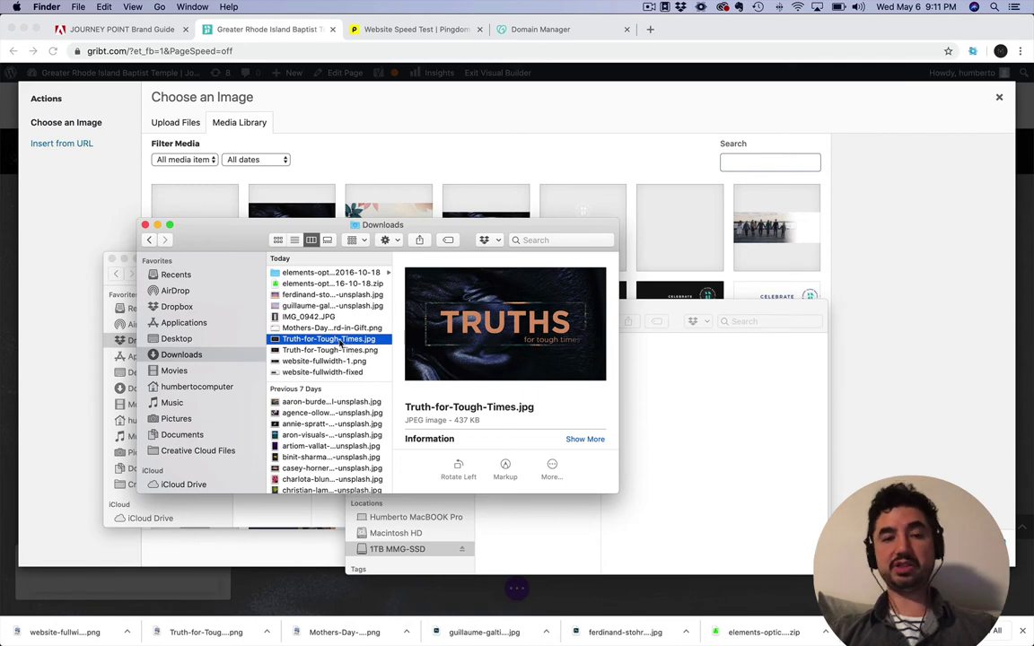
{"action": "left_click_drag", "start_coordinate": [323, 339], "coordinate": [464, 134]}
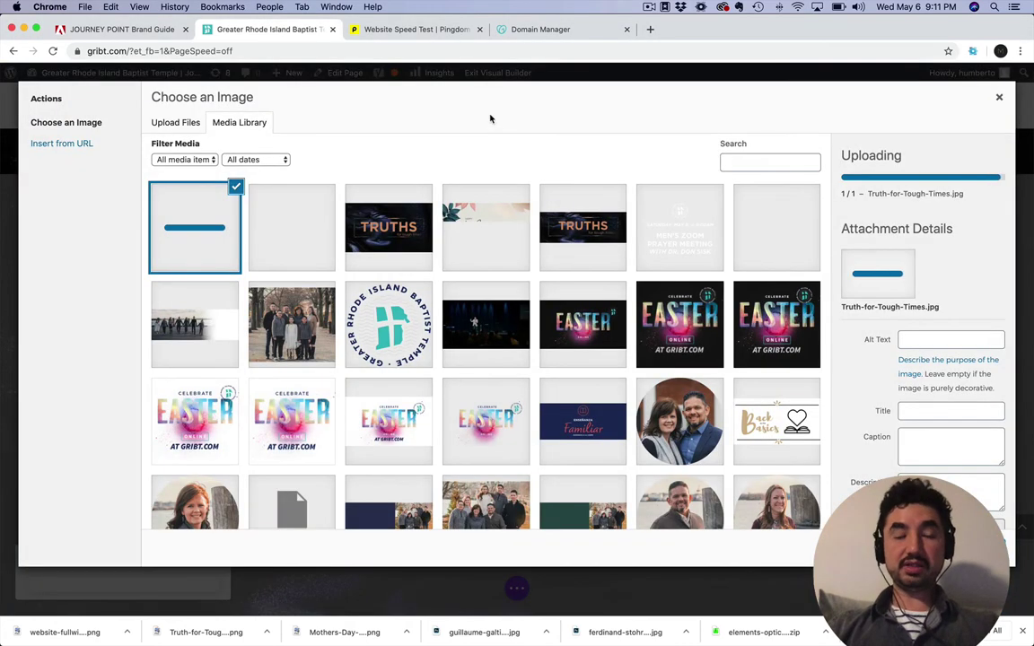
- Check the file sizes of GRIBT_Badge_Option1-01.png and pastor-homepg-mobile.jpg in the media library
{"action": "left_click", "coordinate": [403, 306]}
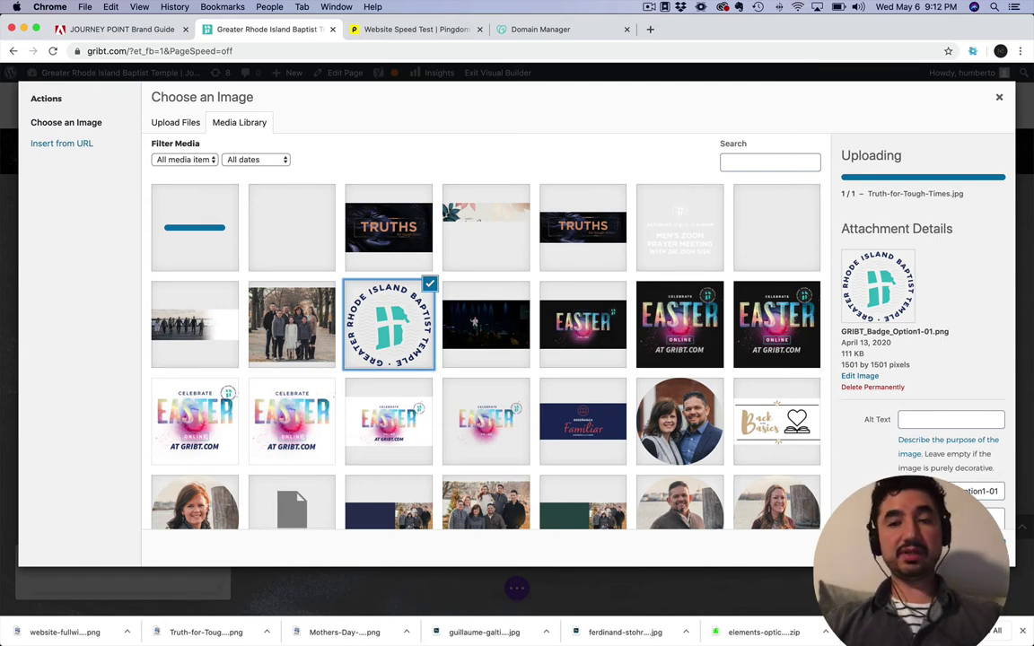
{"action": "scroll", "coordinate": [655, 391], "scroll_direction": "down", "scroll_amount": 5}
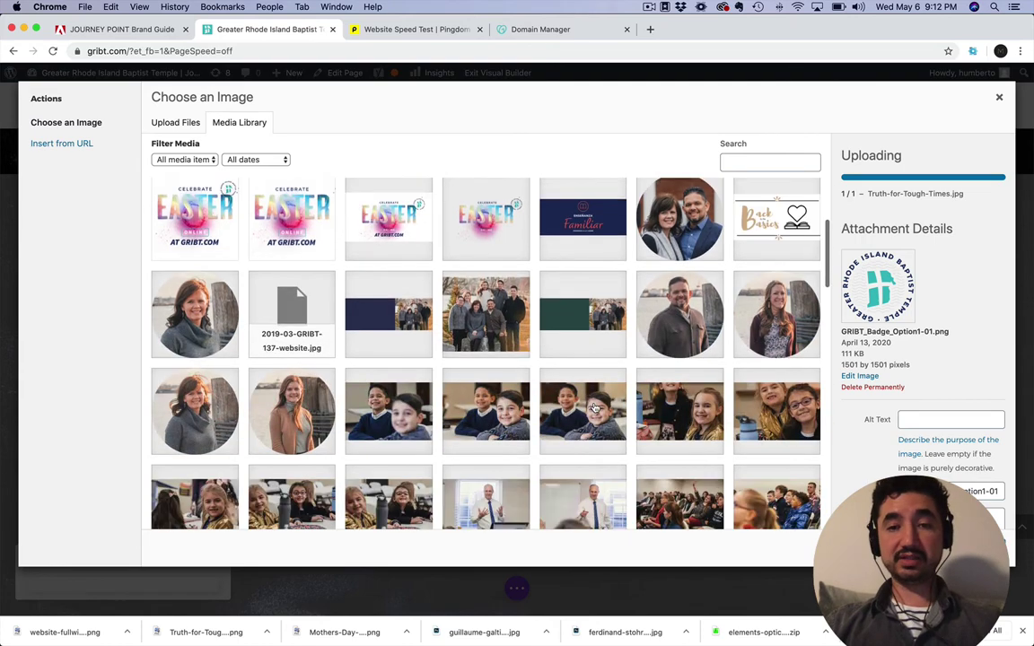
{"action": "scroll", "coordinate": [296, 296], "scroll_direction": "up", "scroll_amount": 1}
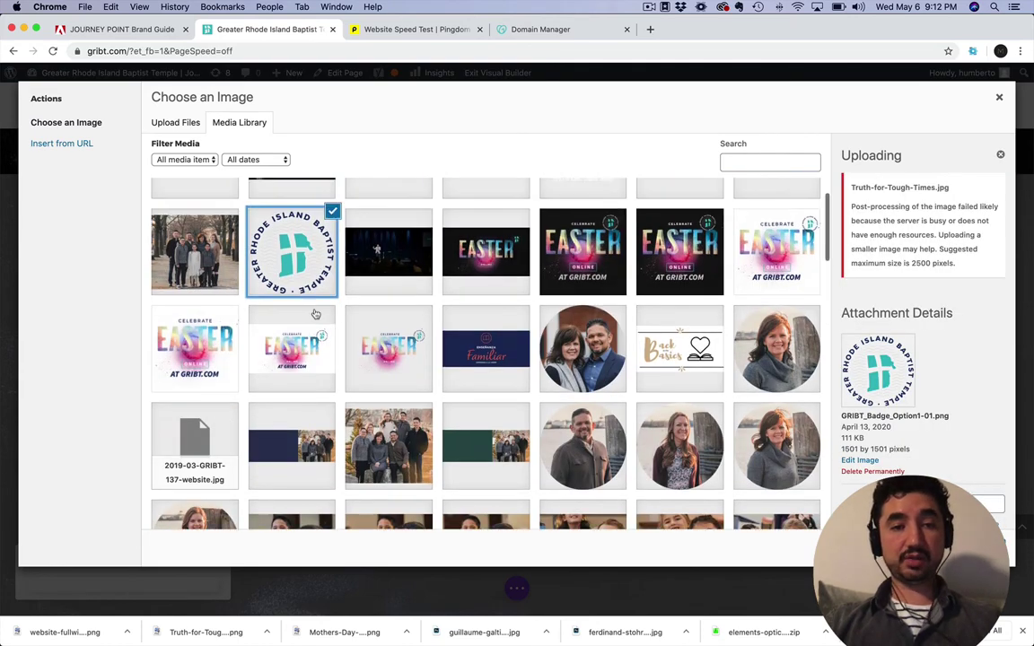
{"action": "left_click", "coordinate": [303, 322]}
{"action": "left_click", "coordinate": [393, 439]}
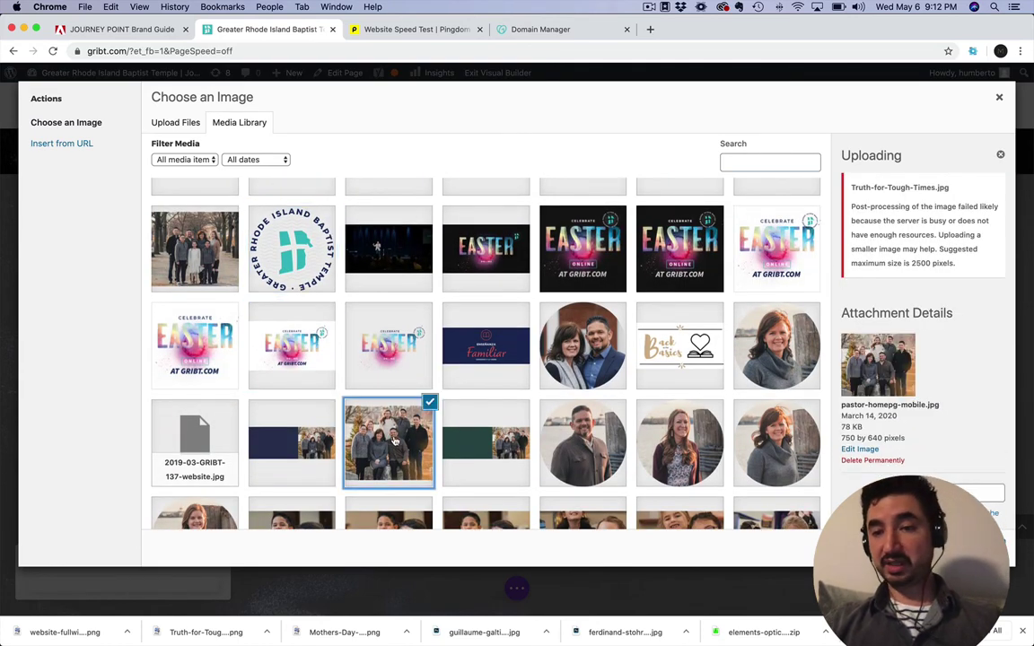
{"action": "scroll", "coordinate": [394, 440], "scroll_direction": "down", "scroll_amount": 1}
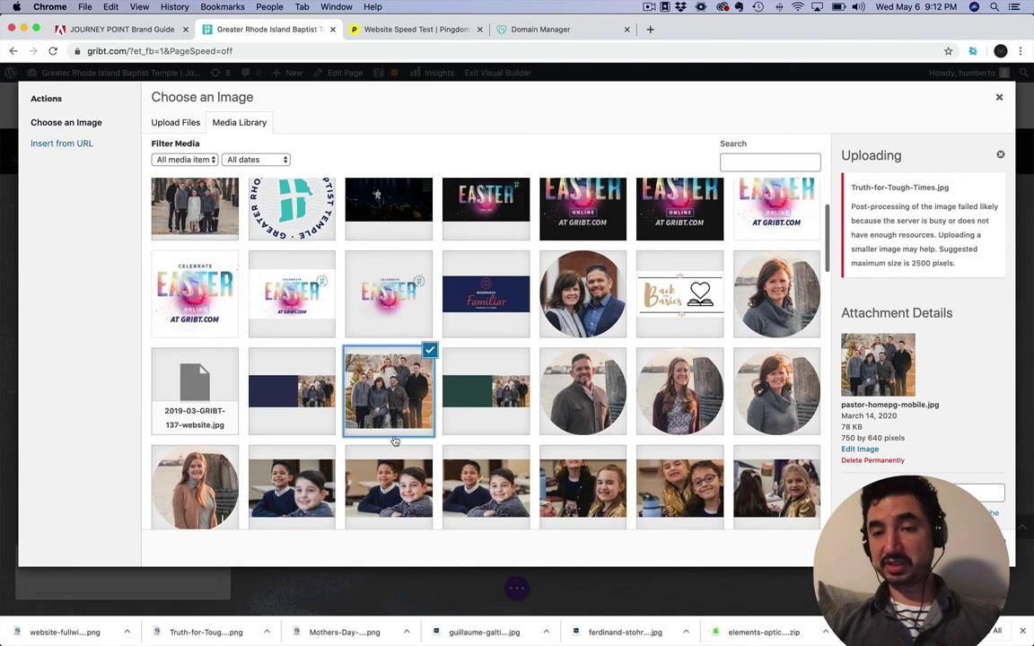
{"action": "double_click", "coordinate": [848, 427]}
- Inspect the file sizes and pixel dimensions of the February 2020 congregation photos, then browse the older library images
{"action": "scroll", "coordinate": [692, 410], "scroll_direction": "down", "scroll_amount": 5}
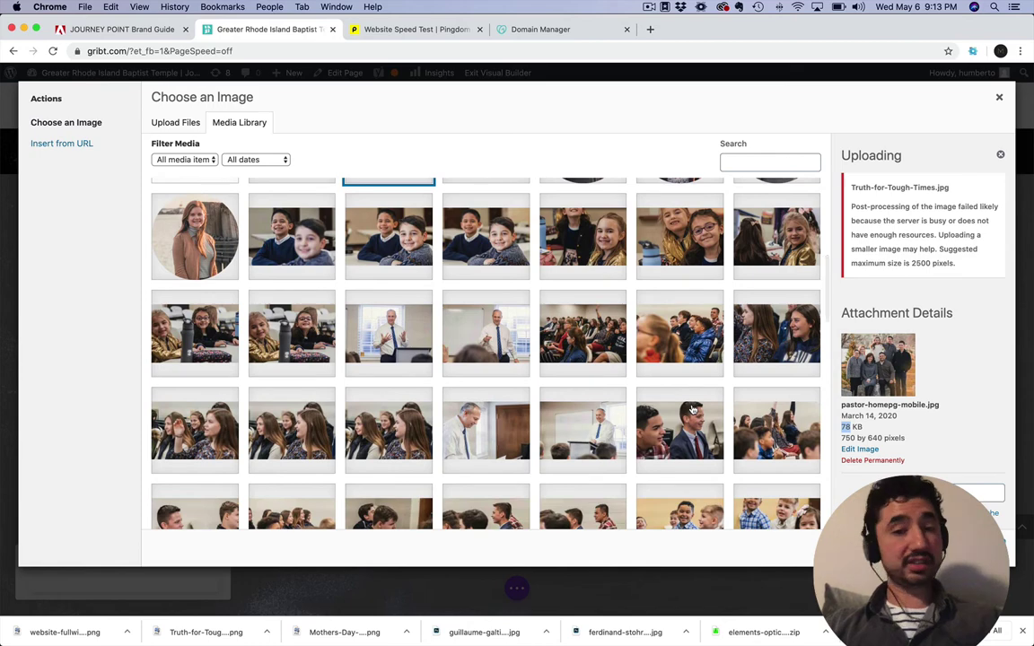
{"action": "scroll", "coordinate": [674, 359], "scroll_direction": "down", "scroll_amount": 1}
{"action": "left_click", "coordinate": [656, 311]}
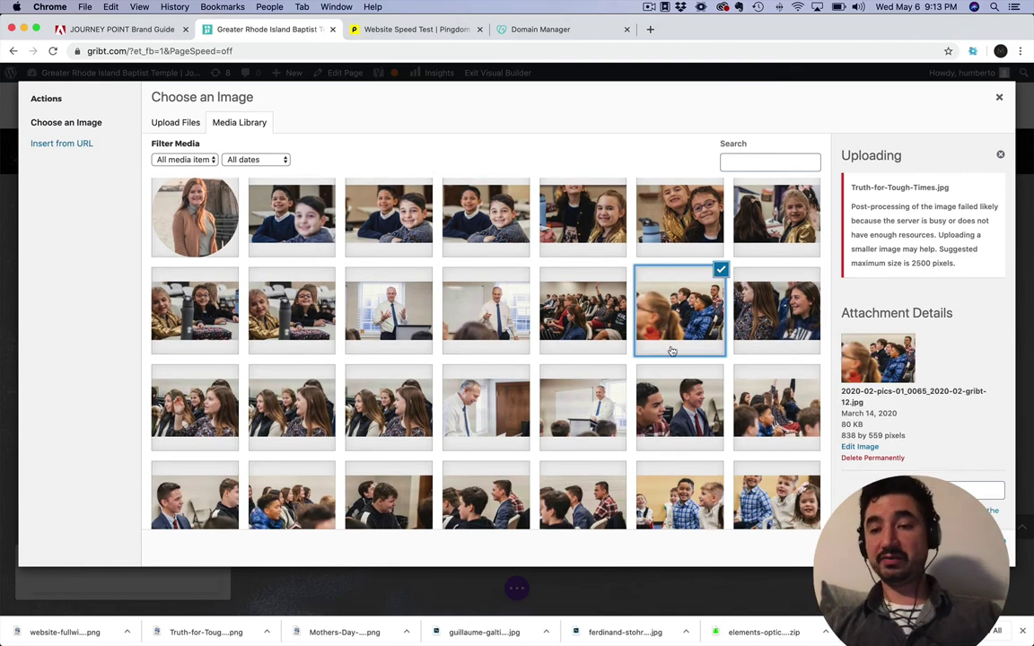
{"action": "scroll", "coordinate": [671, 351], "scroll_direction": "down", "scroll_amount": 1}
{"action": "left_click", "coordinate": [779, 395]}
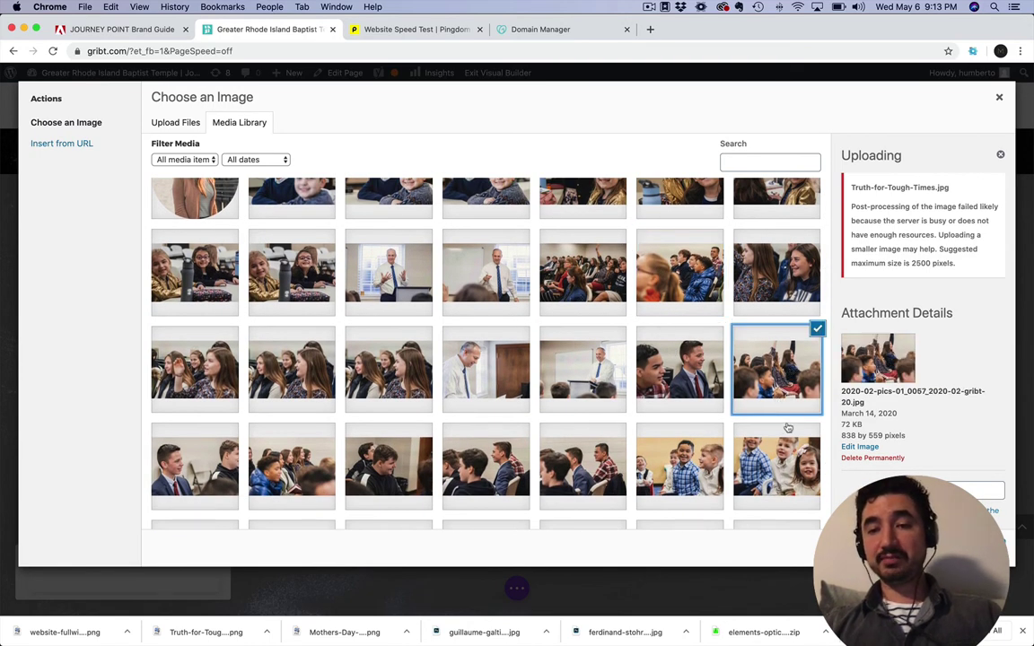
{"action": "scroll", "coordinate": [781, 428], "scroll_direction": "down", "scroll_amount": 15}
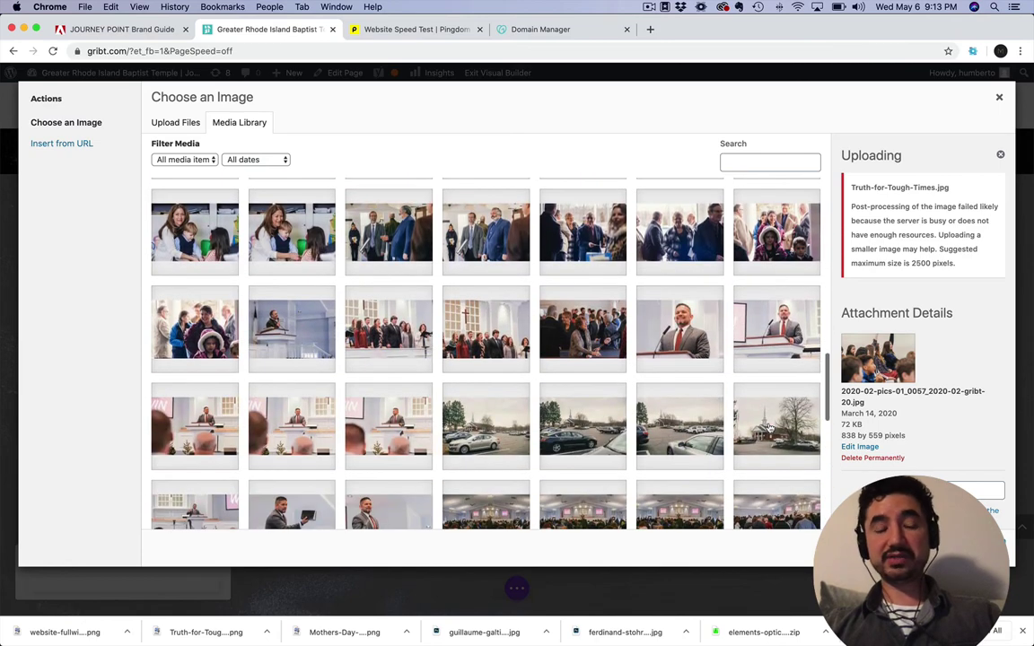
{"action": "scroll", "coordinate": [769, 428], "scroll_direction": "down", "scroll_amount": 10}
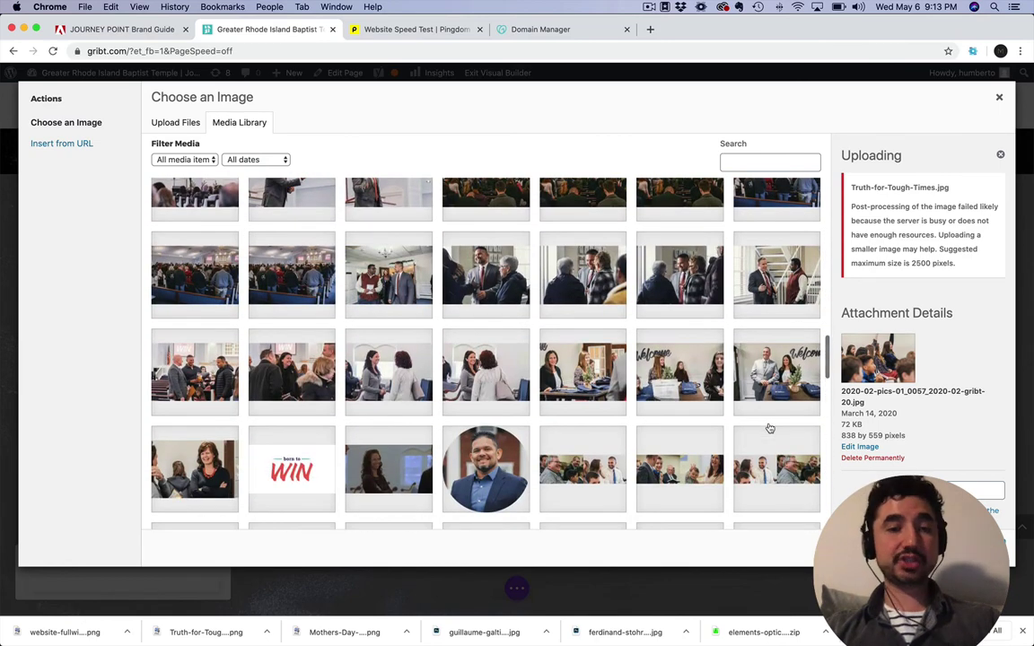
{"action": "scroll", "coordinate": [565, 422], "scroll_direction": "down", "scroll_amount": 2}
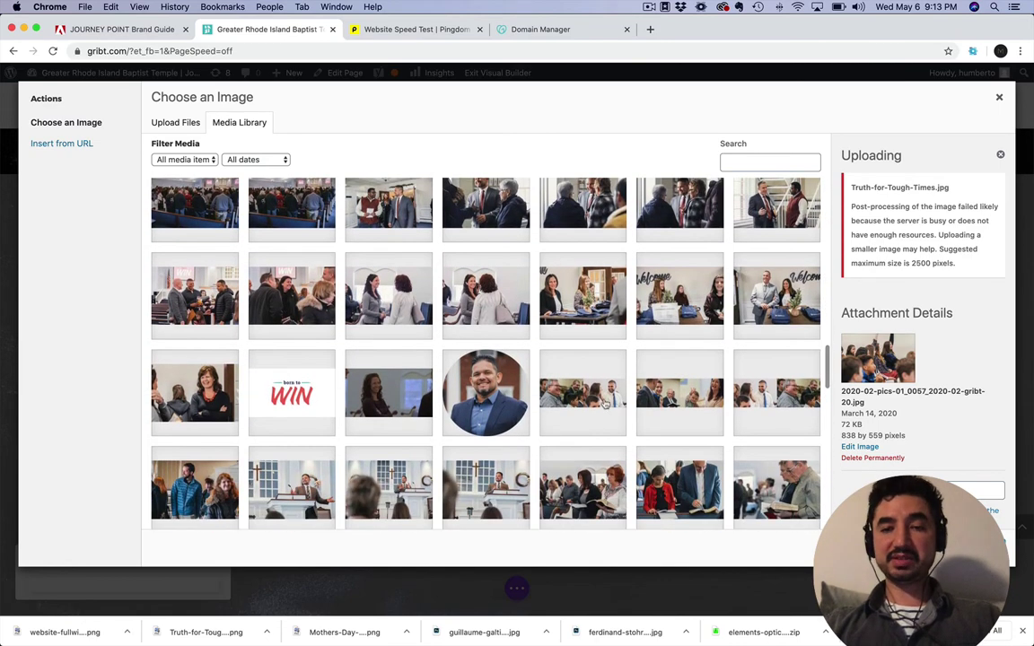
- Inspect the attachment details of jesuspagepics-01-2.jpg, pics-01.jpg and wavy-lines-website-new.png
{"action": "left_click", "coordinate": [604, 404]}
{"action": "scroll", "coordinate": [594, 411], "scroll_direction": "down", "scroll_amount": 5}
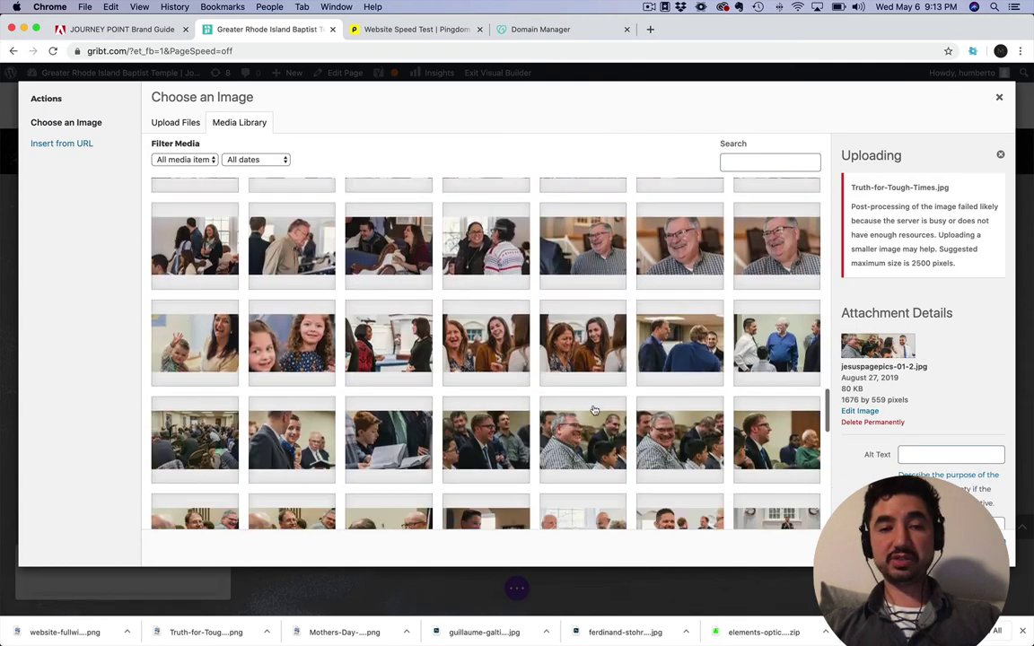
{"action": "scroll", "coordinate": [597, 404], "scroll_direction": "up", "scroll_amount": 10}
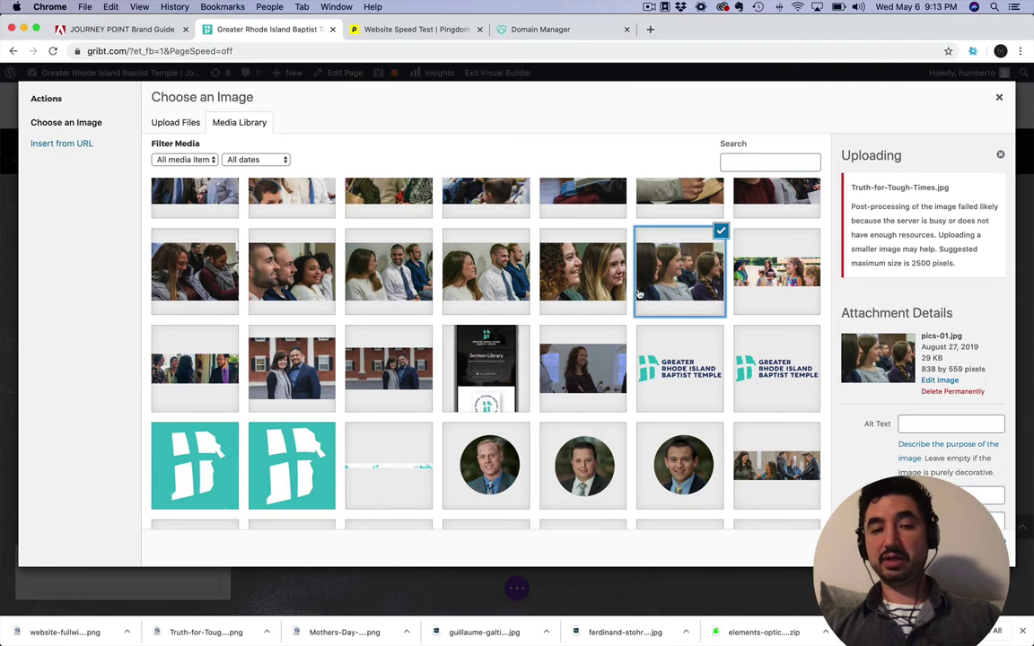
{"action": "scroll", "coordinate": [639, 293], "scroll_direction": "down", "scroll_amount": 2}
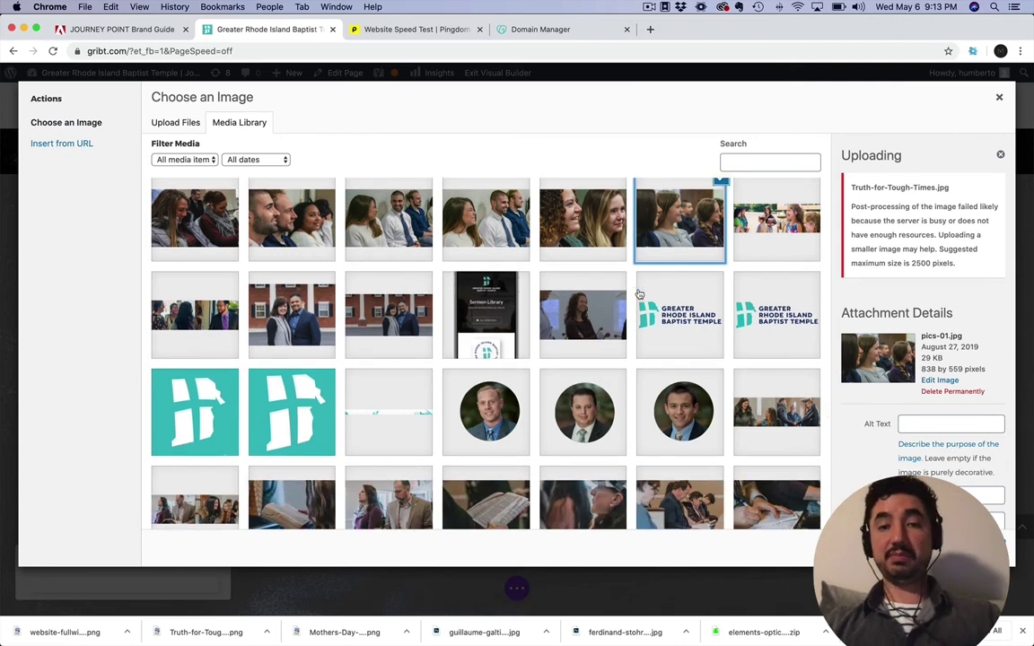
{"action": "scroll", "coordinate": [639, 293], "scroll_direction": "up", "scroll_amount": 15}
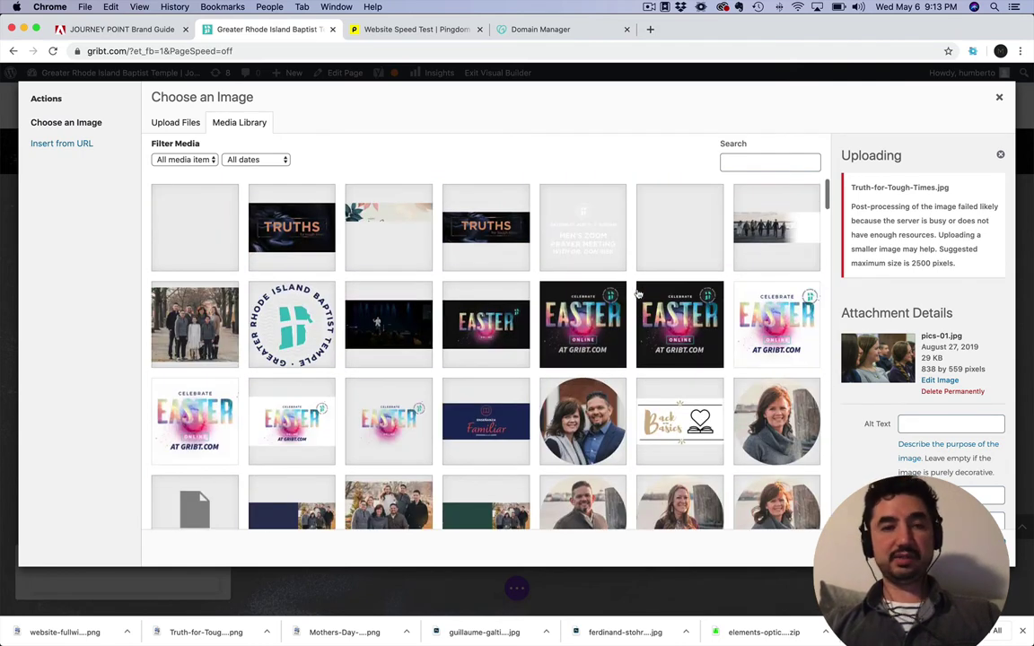
{"action": "left_click", "coordinate": [209, 235]}
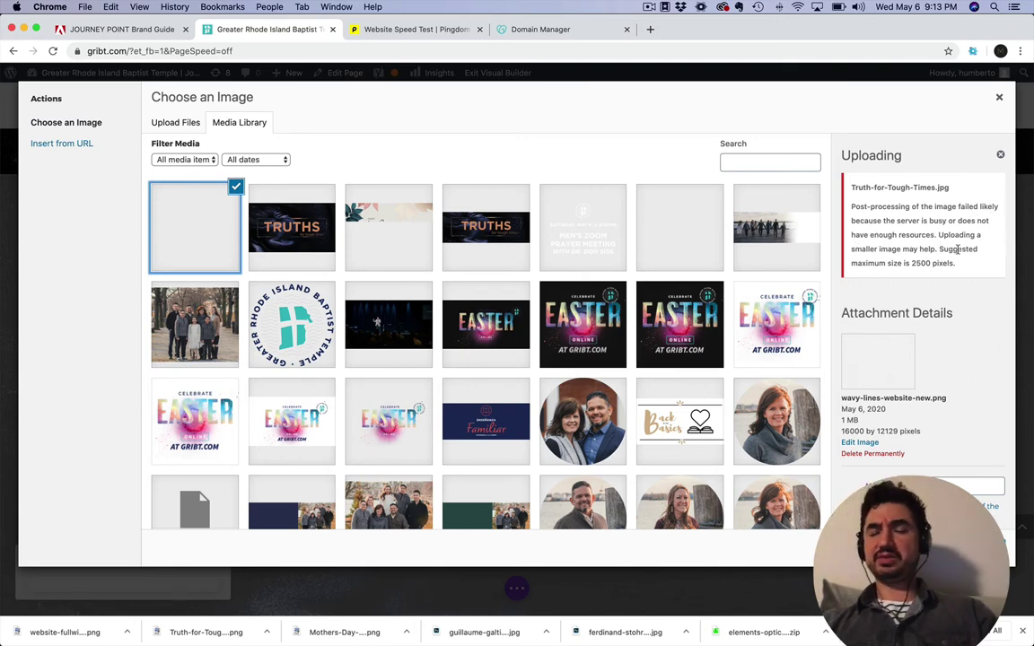
- Close the Pingdom Website Speed Test page and return to the Greater Rhode Island Baptist Temple page
{"action": "left_click", "coordinate": [408, 29]}
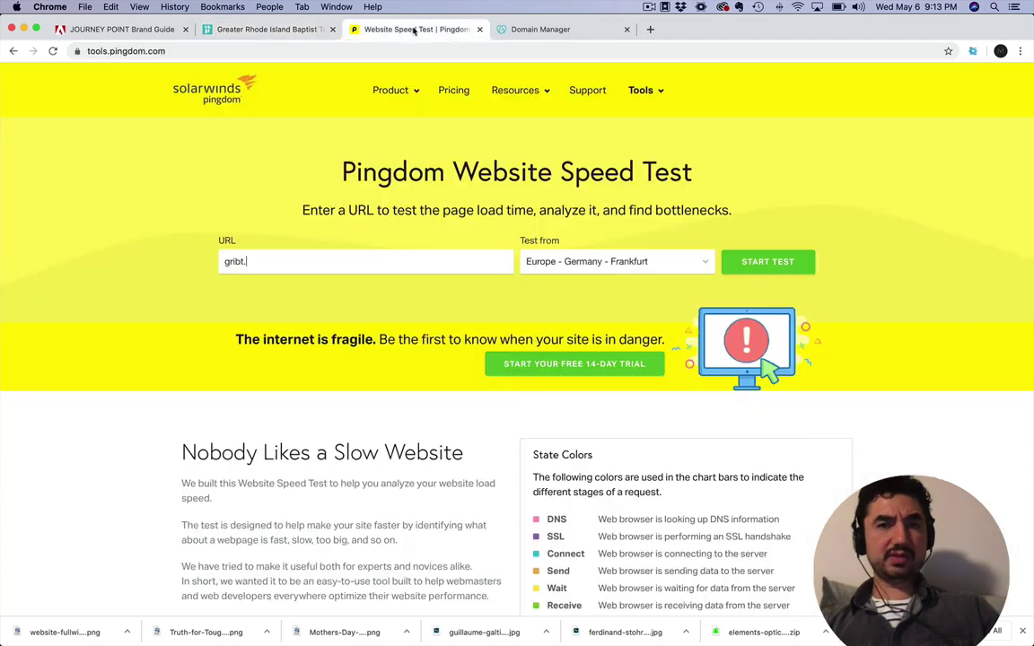
{"action": "left_click", "coordinate": [478, 30]}
{"action": "left_click", "coordinate": [260, 30]}
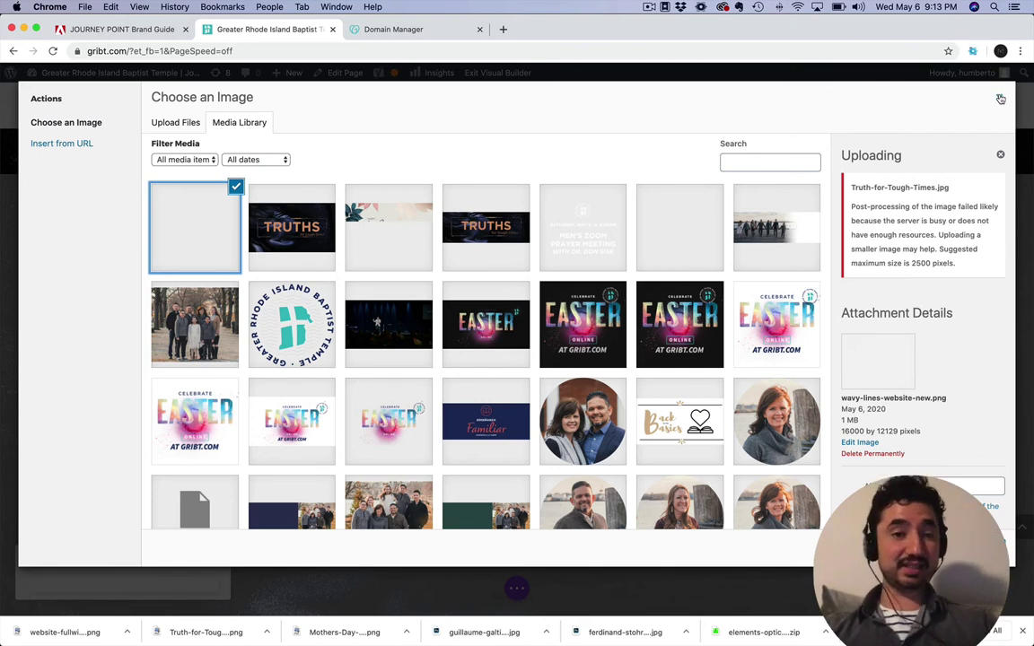
- Dismiss the Truth-for-Tough-Times.jpg upload error and close the image chooser
{"action": "left_click", "coordinate": [1002, 157]}
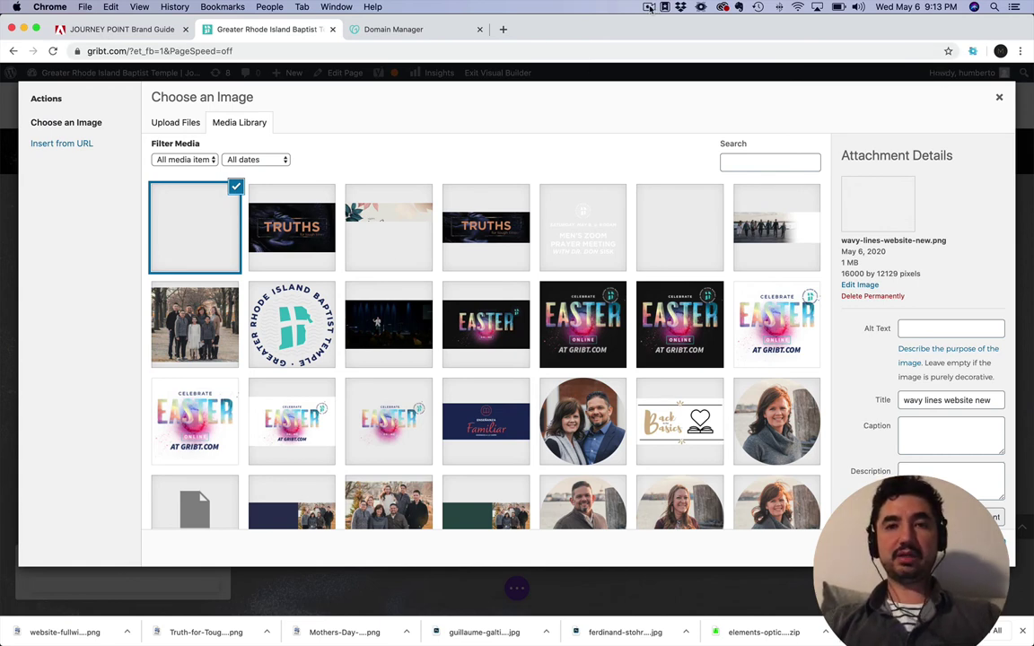
{"action": "left_click", "coordinate": [998, 101]}
{"action": "key", "text": "super+Tab"}
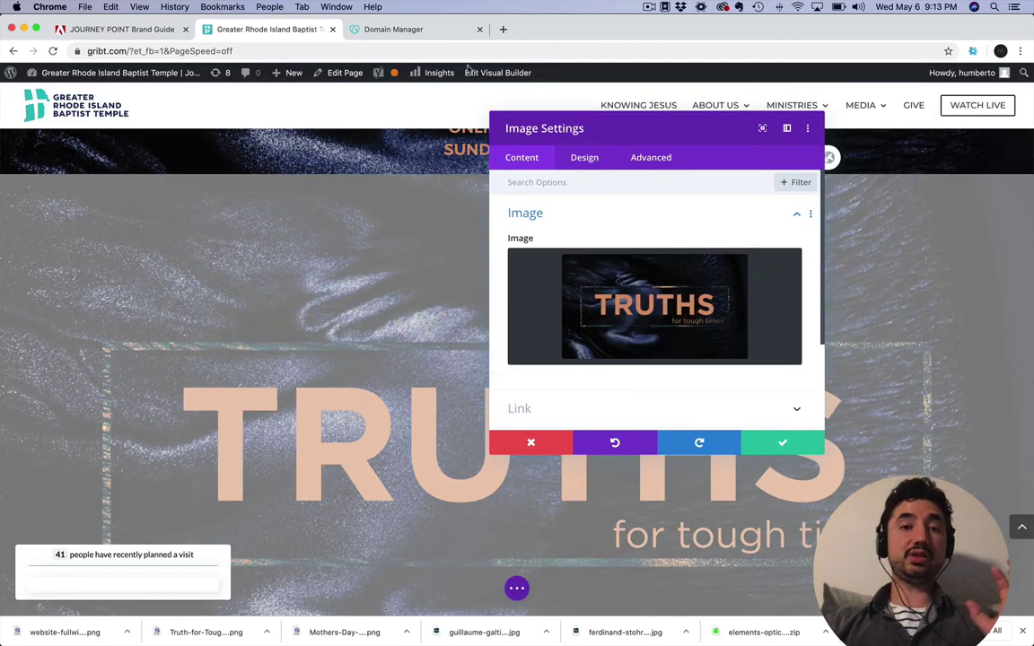
- Search Google for "pingdom speed test" in a new tab and open the Pingdom Website Speed Test page
{"action": "key", "text": "super+t"}
{"action": "left_click", "coordinate": [419, 30]}
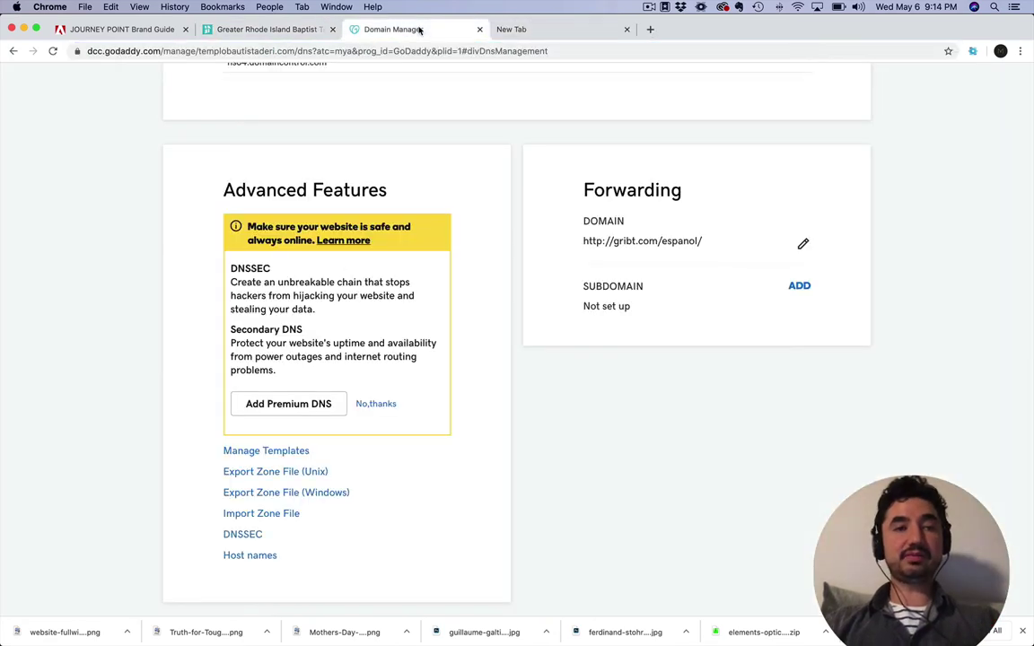
{"action": "left_click", "coordinate": [499, 33]}
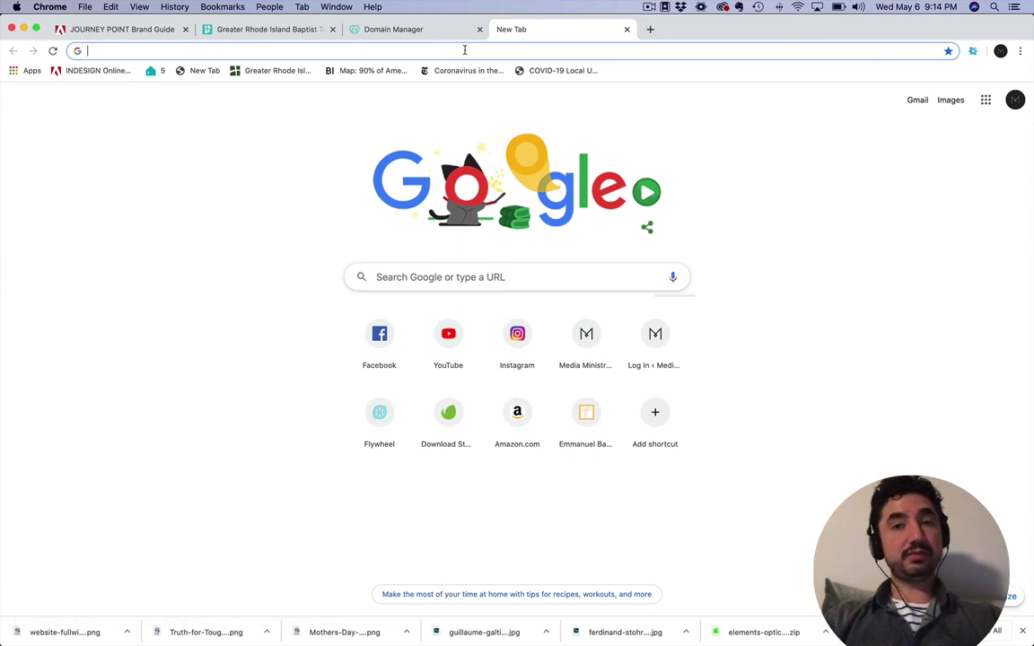
{"action": "type", "text": "ebcnewington.com"}
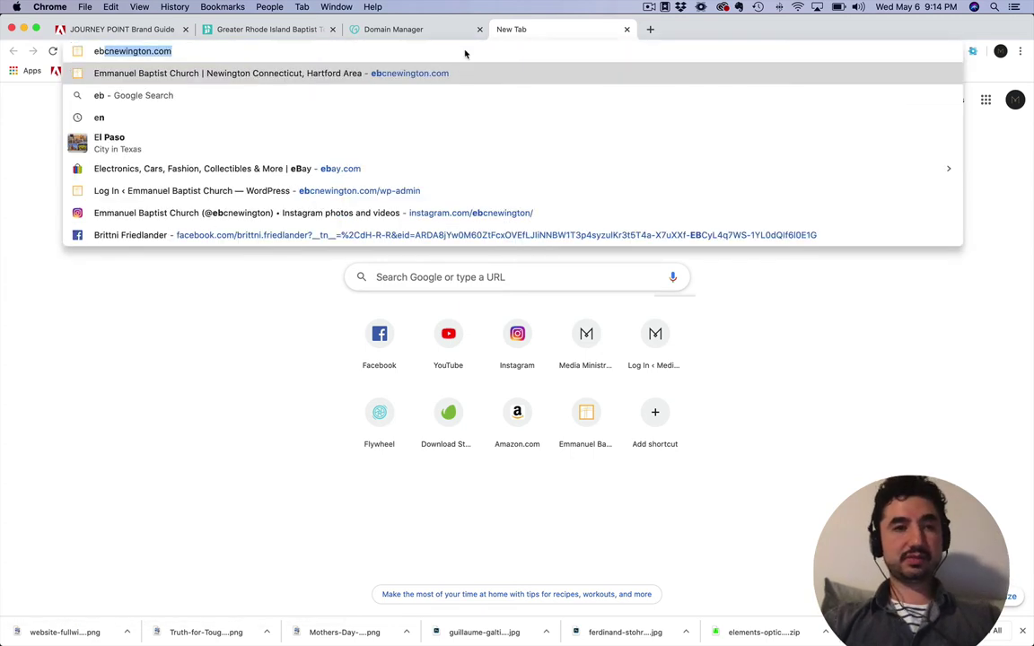
{"action": "key", "text": "super+a"}
{"action": "type", "text": "pi"}
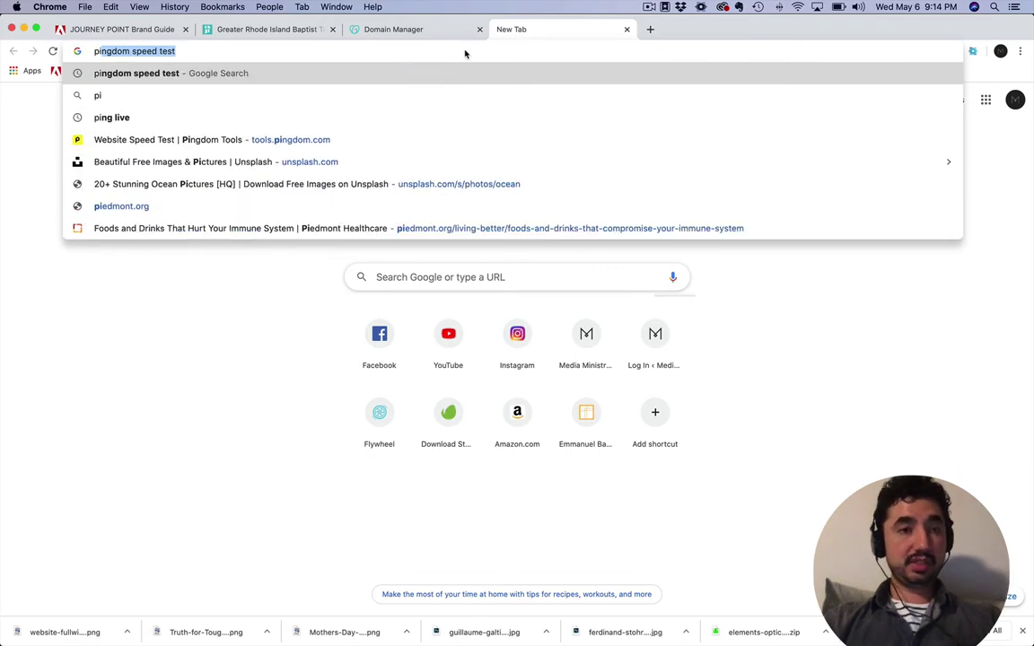
{"action": "type", "text": "ngdom spe"}
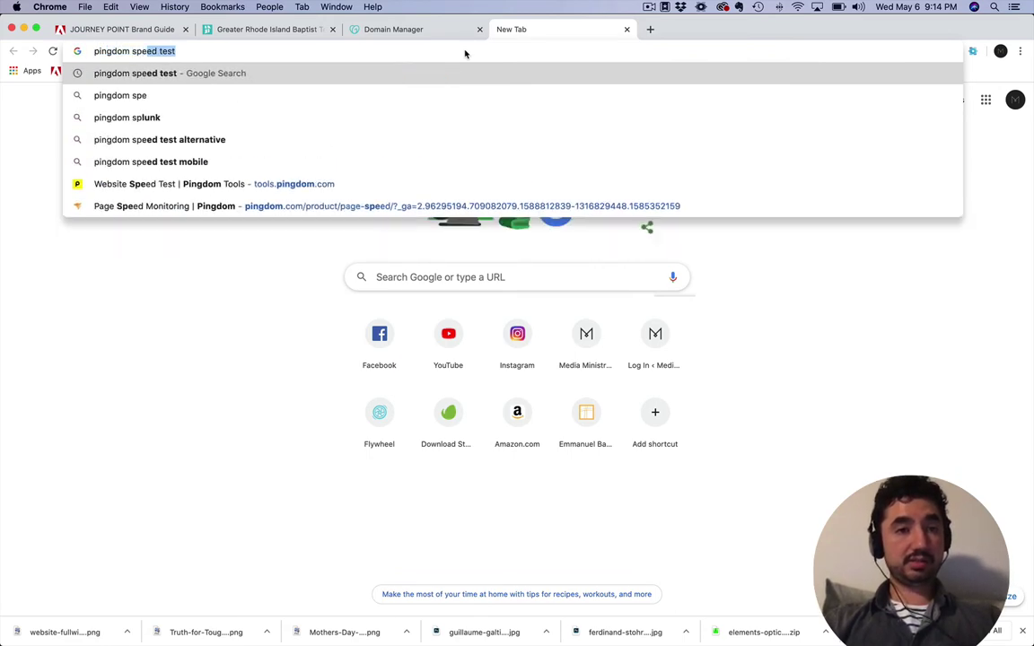
{"action": "key", "text": "Return"}
{"action": "left_click", "coordinate": [178, 195]}
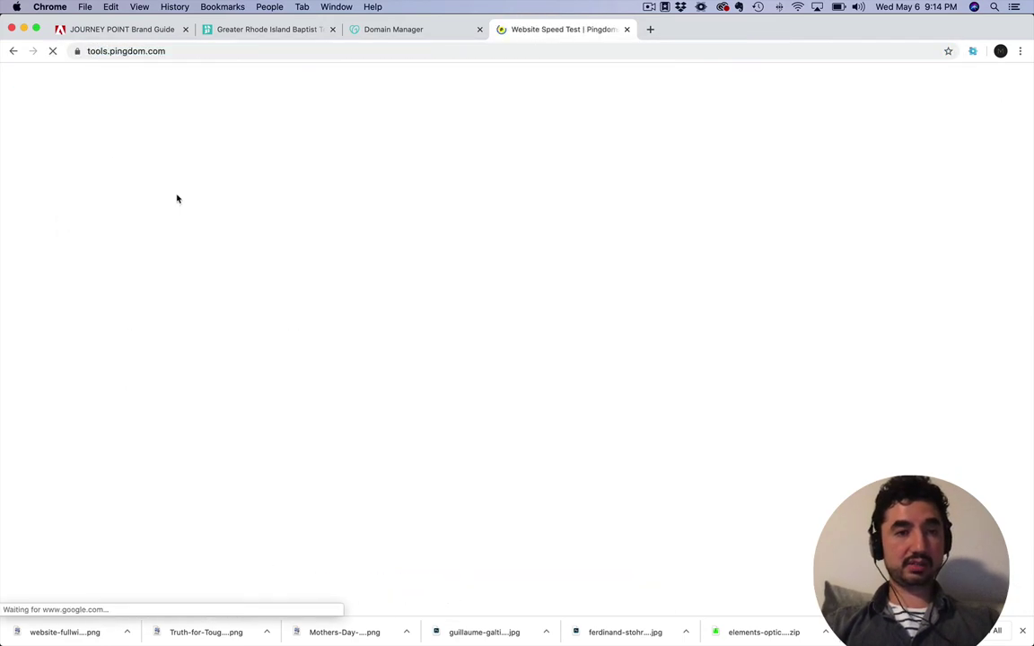
- Run a Pingdom speed test on tabernaclebaptist.church
{"action": "left_click", "coordinate": [299, 261]}
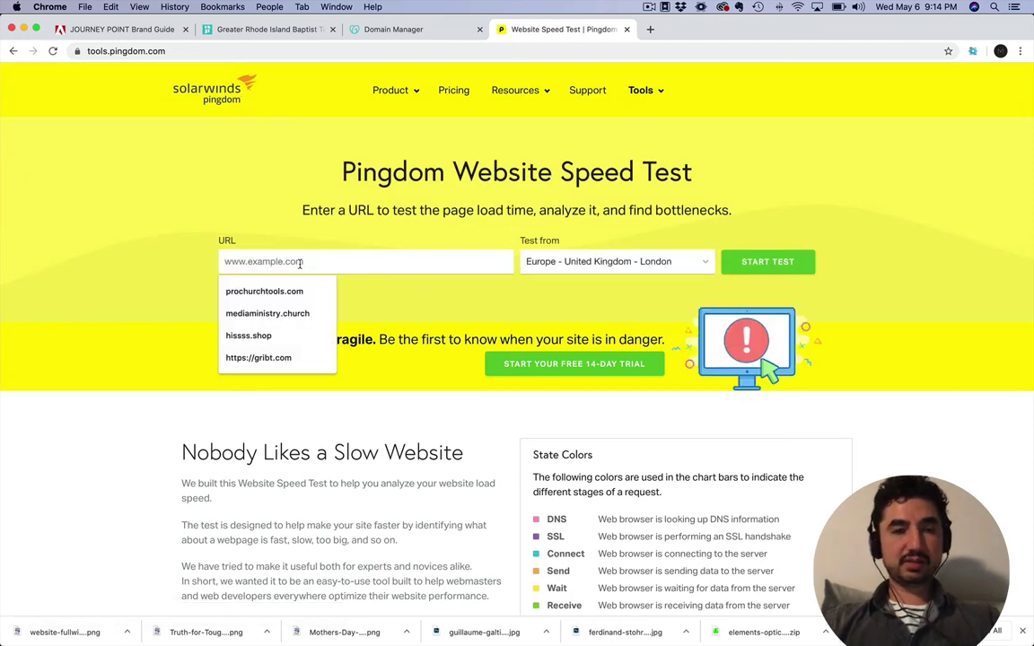
{"action": "type", "text": "tabernaclebaptist"}
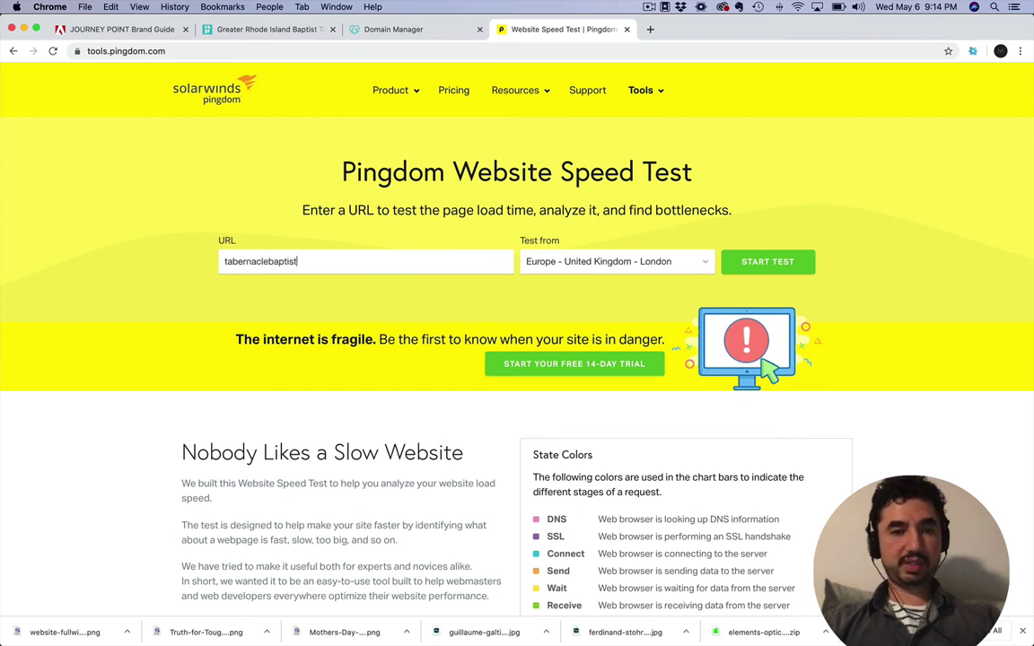
{"action": "type", "text": ".church"}
{"action": "key", "text": "Return"}
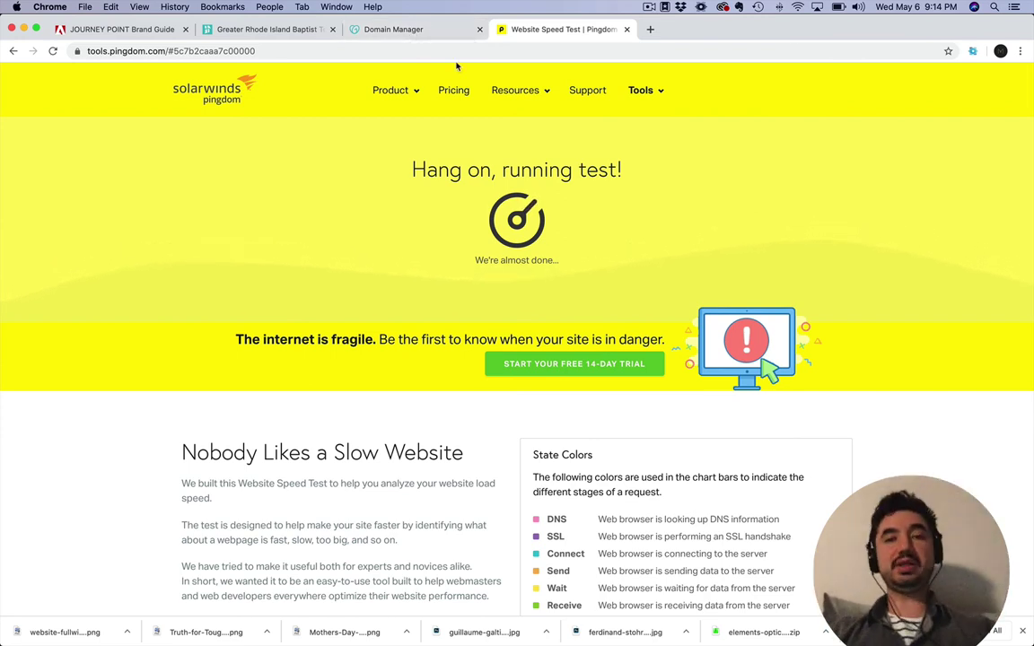
- Open ebcnewington.com in another new tab and look through its home page down to the footer
{"action": "mouse_move", "coordinate": [518, 94]}
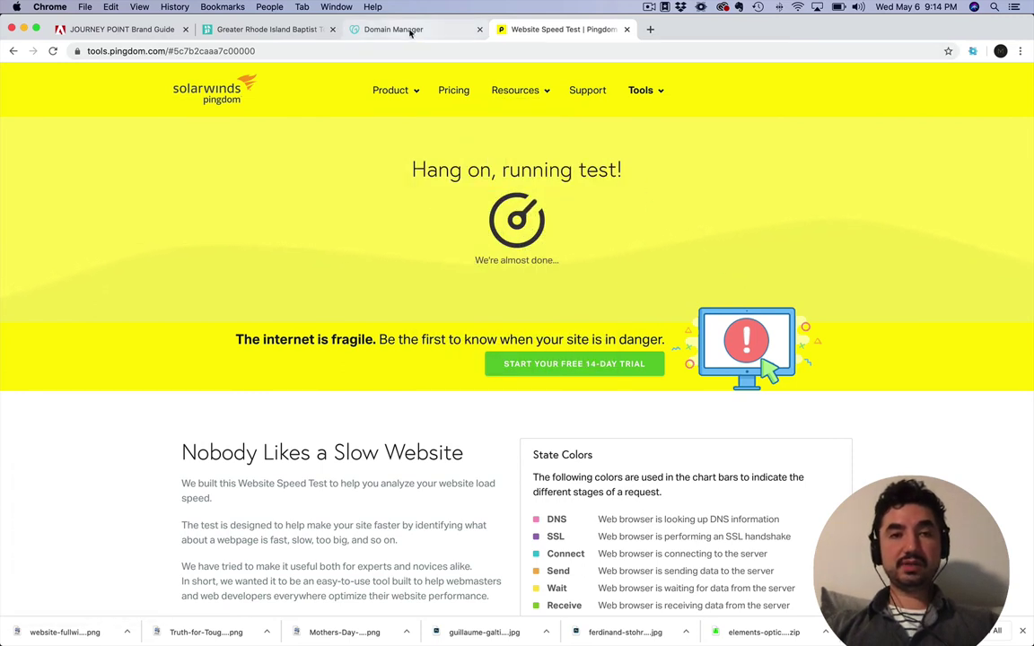
{"action": "left_click", "coordinate": [650, 31]}
{"action": "type", "text": "eb"}
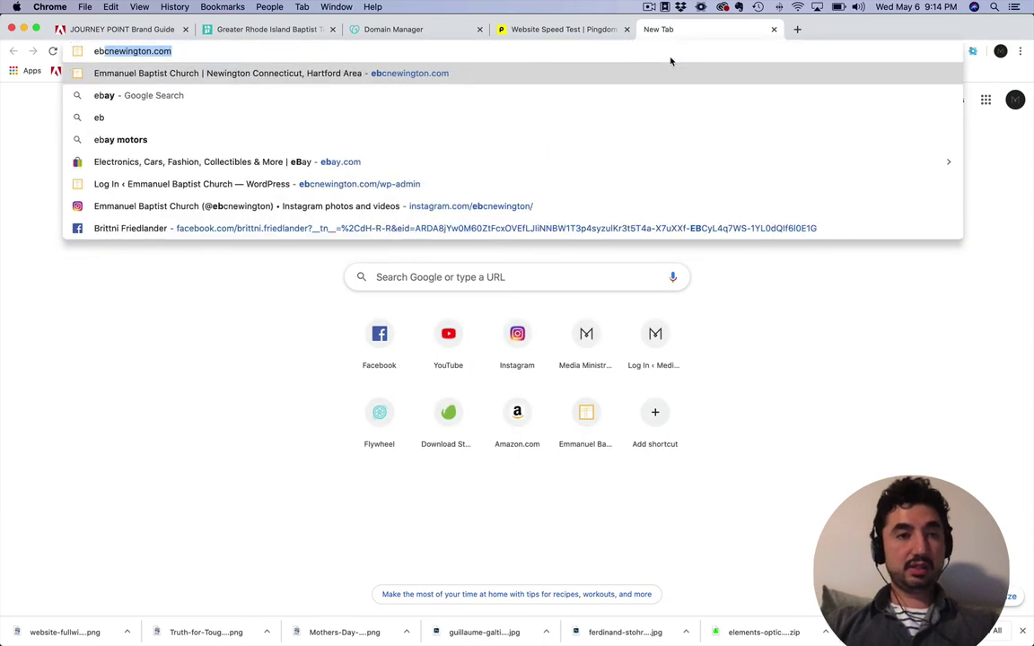
{"action": "key", "text": "Return"}
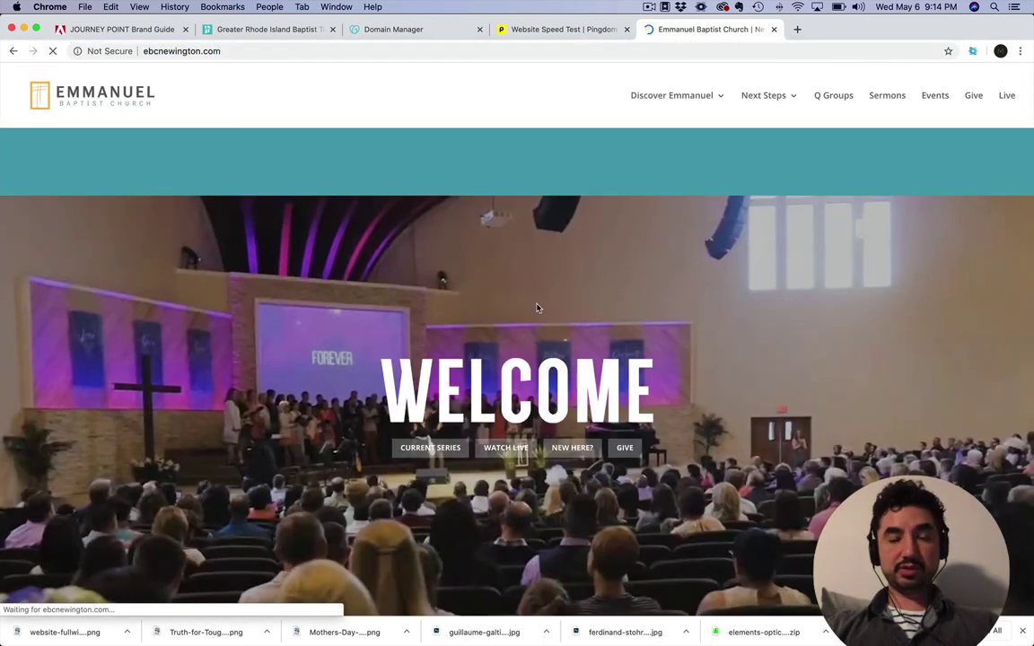
{"action": "scroll", "coordinate": [537, 308], "scroll_direction": "down", "scroll_amount": 10}
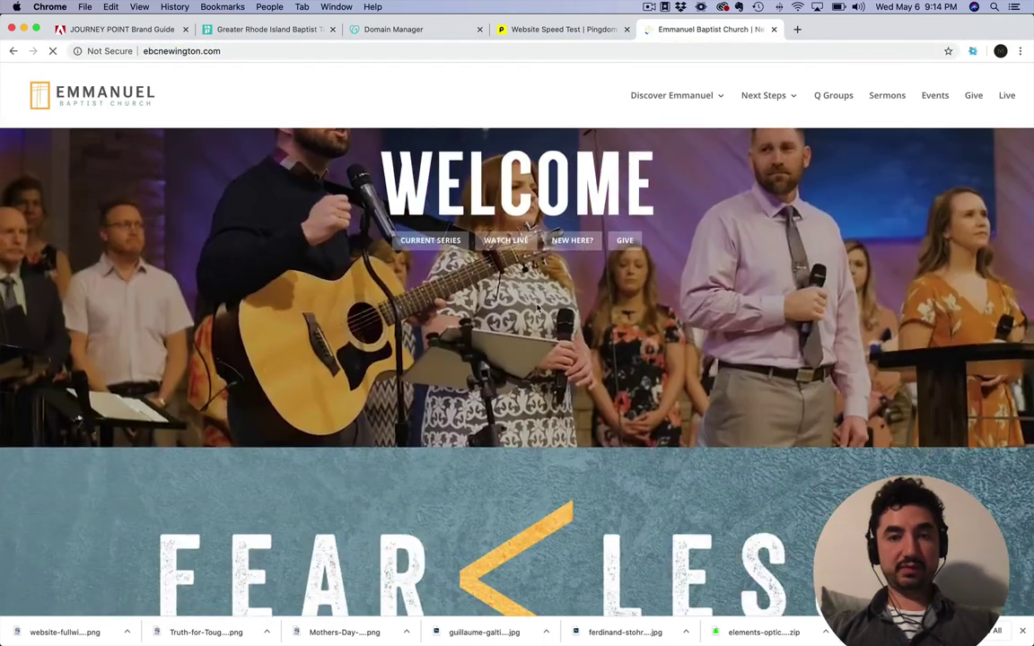
{"action": "scroll", "coordinate": [536, 308], "scroll_direction": "down", "scroll_amount": 8}
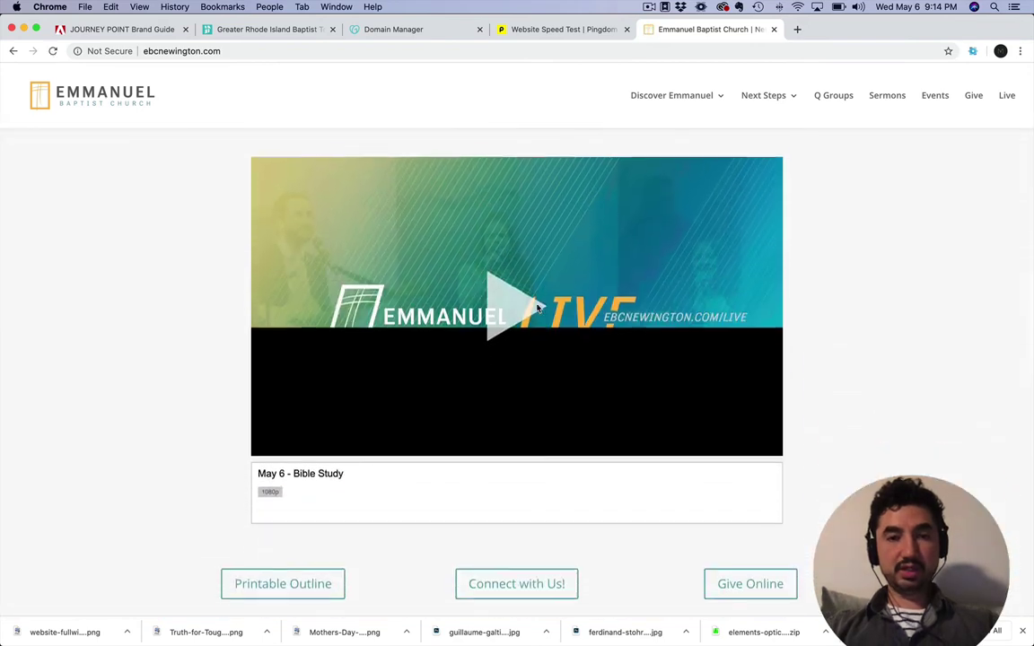
{"action": "scroll", "coordinate": [537, 308], "scroll_direction": "down", "scroll_amount": 5}
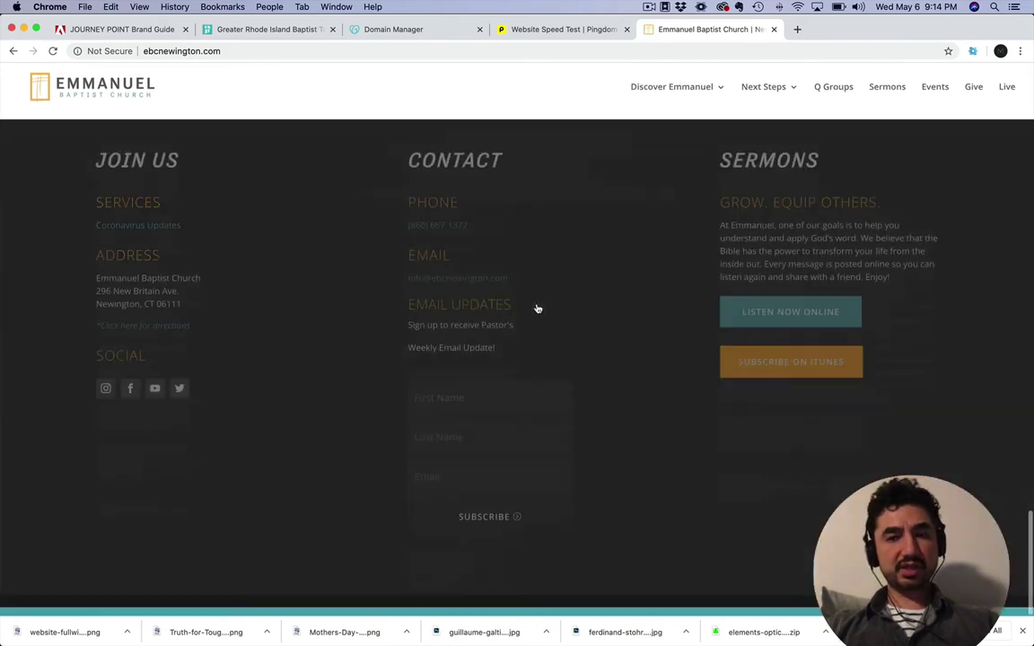
- Open the Greater Rhode Island Baptist Temple website, gribt.com, in a new tab
{"action": "scroll", "coordinate": [537, 308], "scroll_direction": "up", "scroll_amount": 12}
{"action": "scroll", "coordinate": [537, 308], "scroll_direction": "up", "scroll_amount": 10}
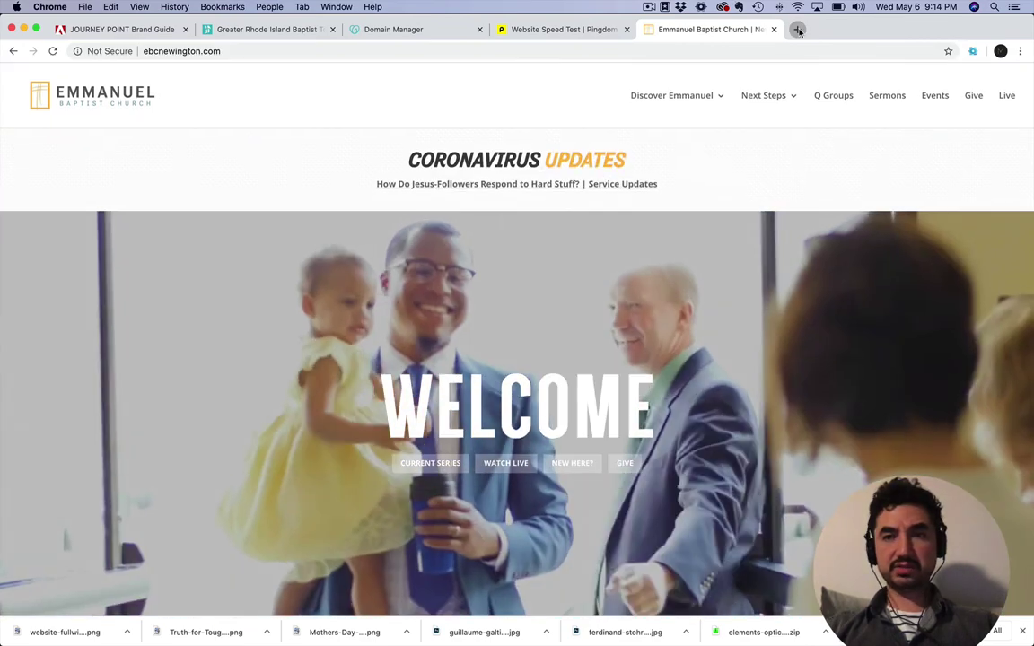
{"action": "left_click", "coordinate": [798, 31]}
{"action": "type", "text": "b"}
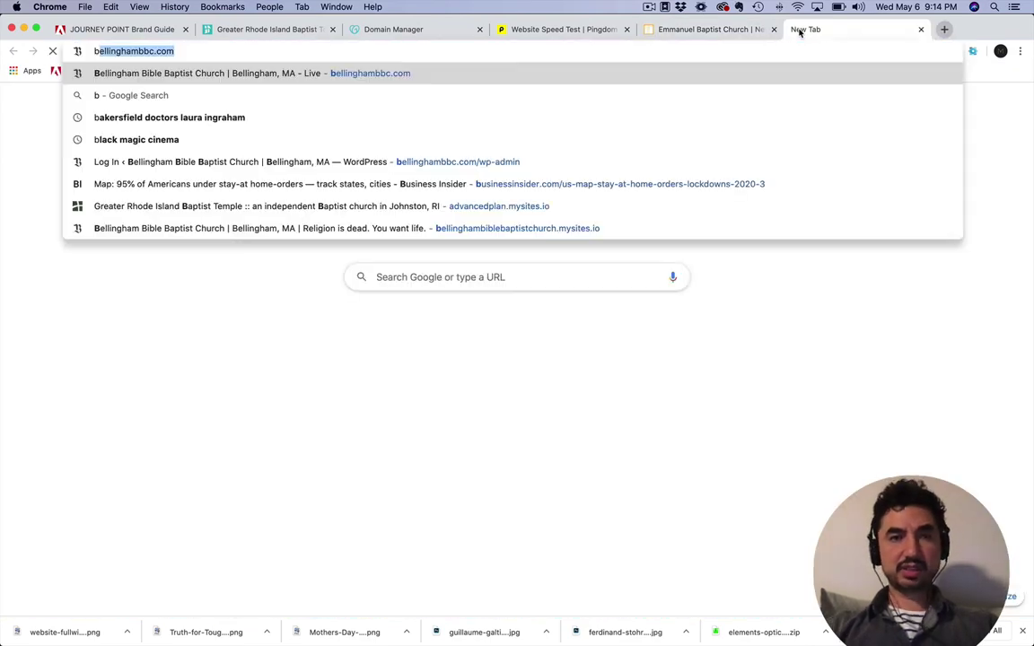
{"action": "key", "text": "BackSpace"}
{"action": "key", "text": "BackSpace"}
{"action": "type", "text": "grbc"}
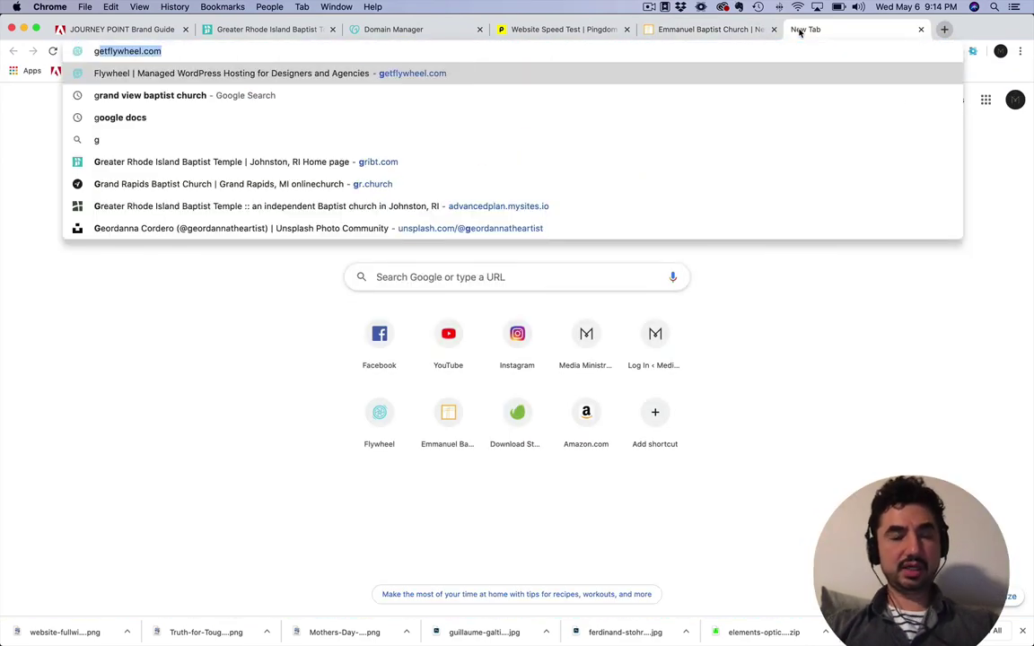
{"action": "key", "text": "BackSpace"}
{"action": "key", "text": "BackSpace"}
{"action": "key", "text": "BackSpace"}
{"action": "type", "text": "ribt"}
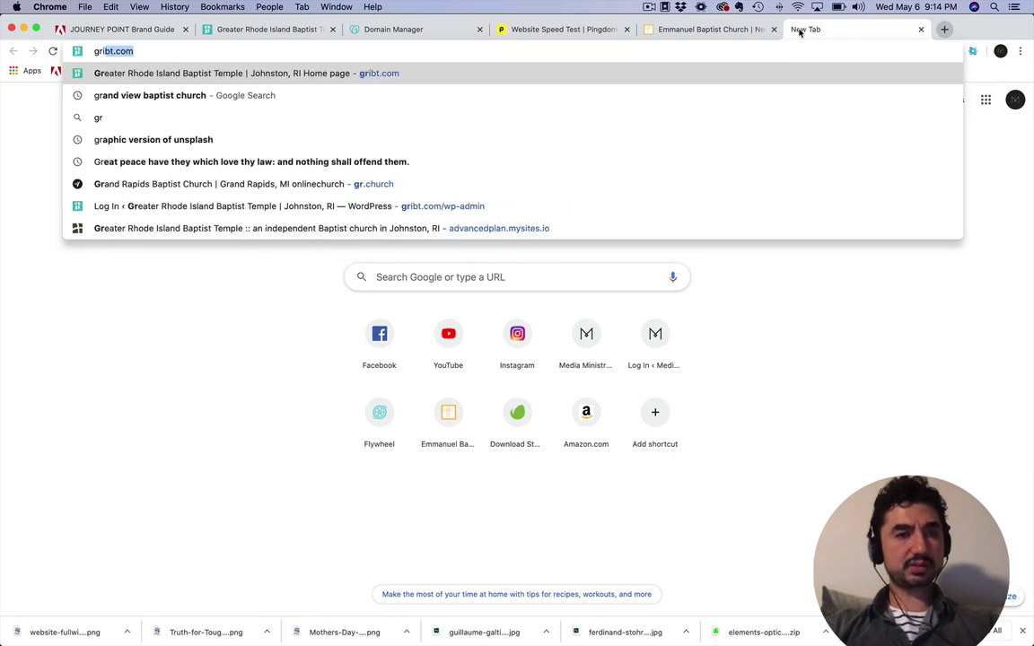
{"action": "key", "text": "Return"}
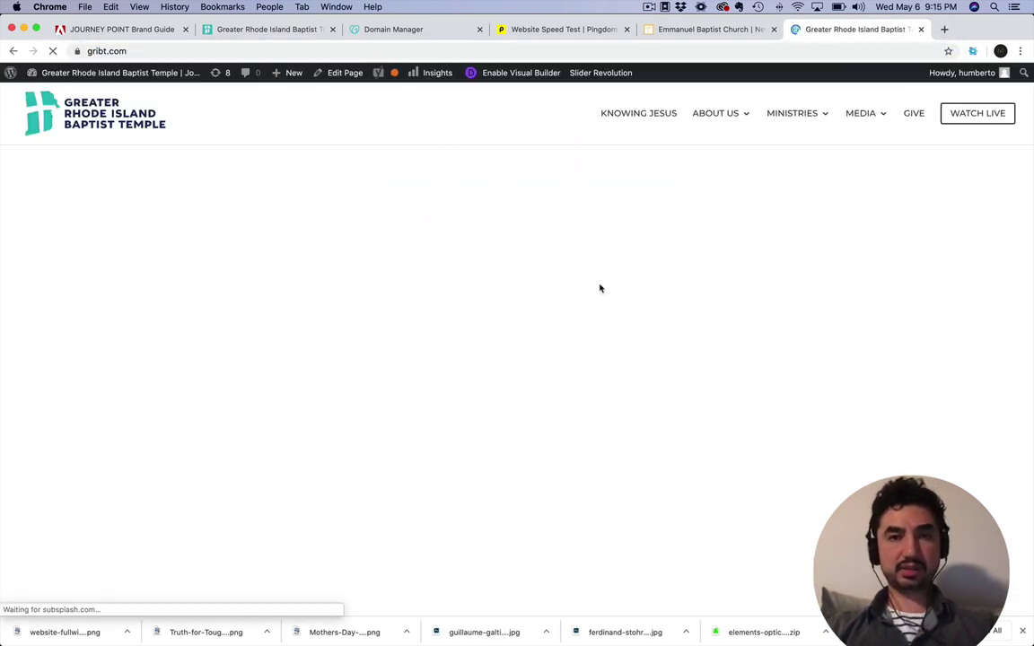
- Look through the gribt.com home page down to the footer and back to its opening banner, examining how its images load
{"action": "mouse_move", "coordinate": [794, 130]}
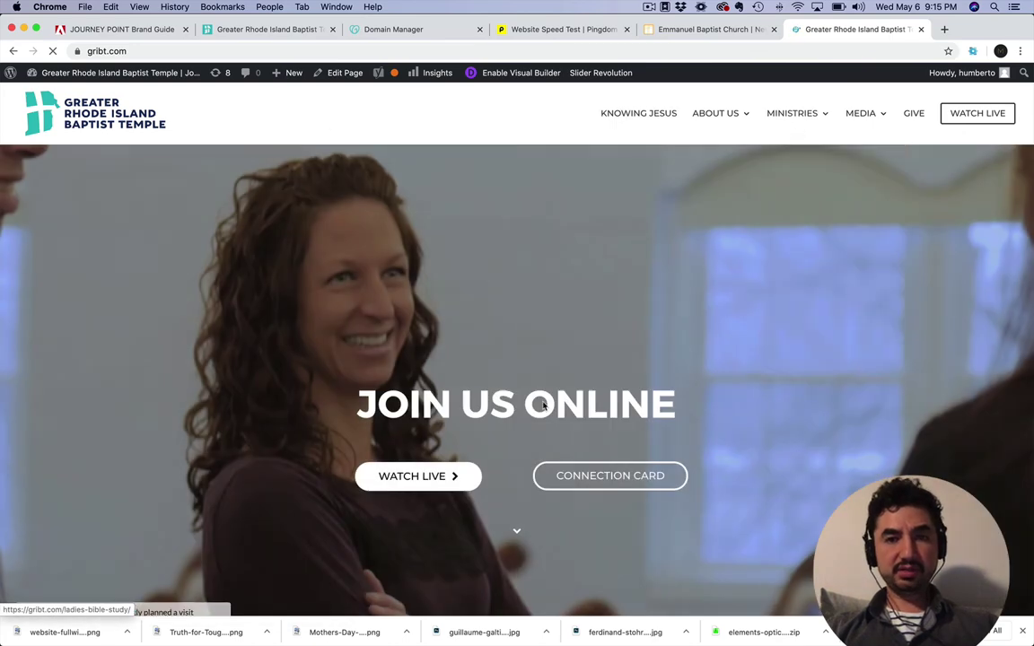
{"action": "scroll", "coordinate": [454, 368], "scroll_direction": "down", "scroll_amount": 5}
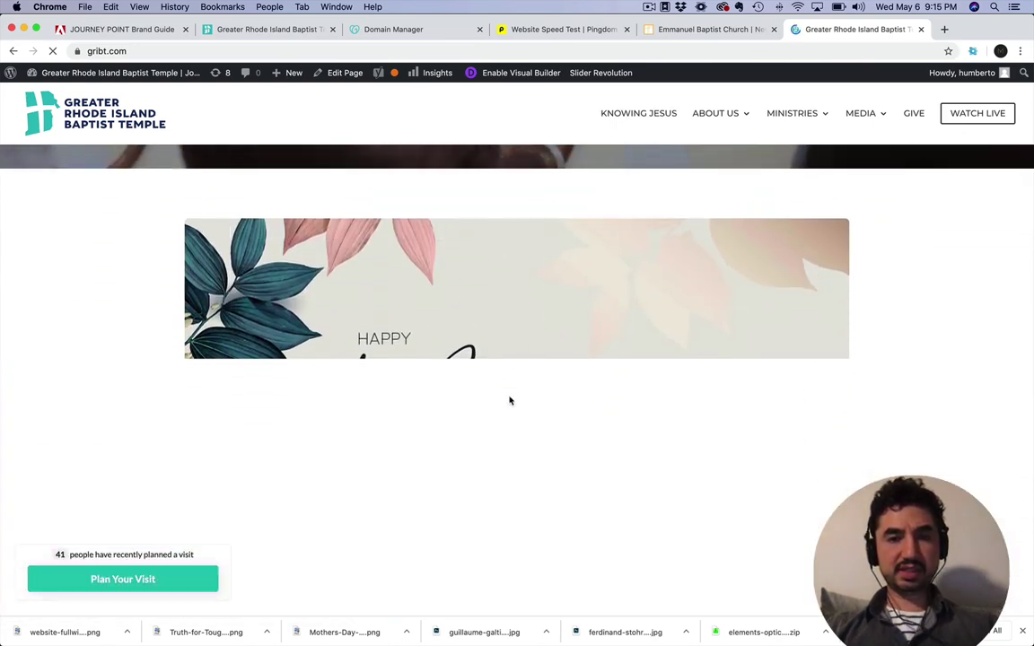
{"action": "scroll", "coordinate": [469, 431], "scroll_direction": "down", "scroll_amount": 5}
{"action": "scroll", "coordinate": [469, 431], "scroll_direction": "down", "scroll_amount": 10}
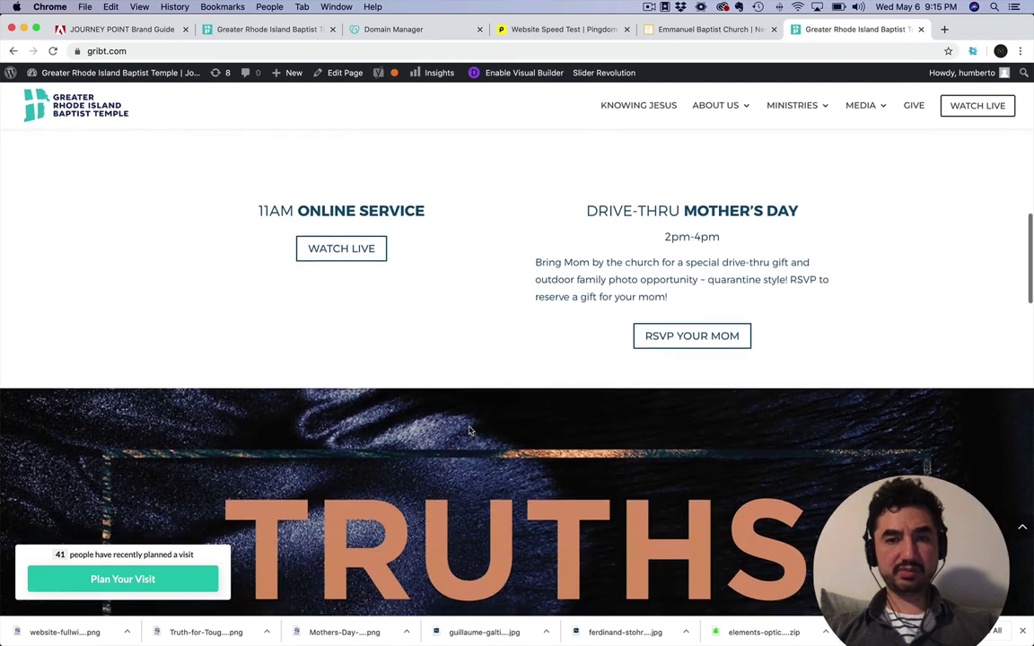
{"action": "scroll", "coordinate": [468, 430], "scroll_direction": "down", "scroll_amount": 6}
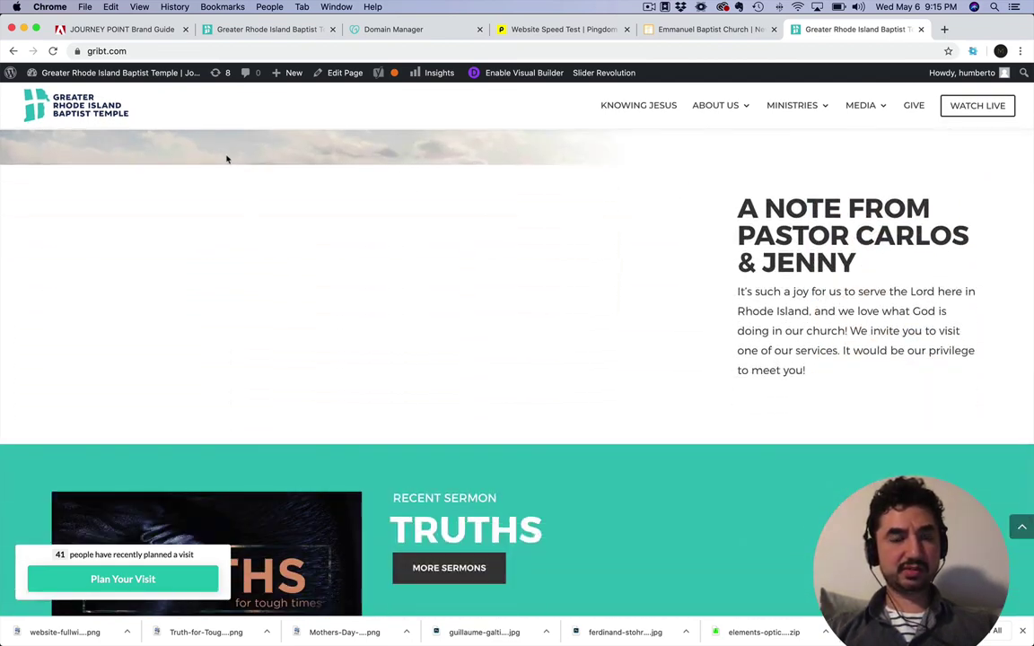
{"action": "scroll", "coordinate": [314, 264], "scroll_direction": "up", "scroll_amount": 1}
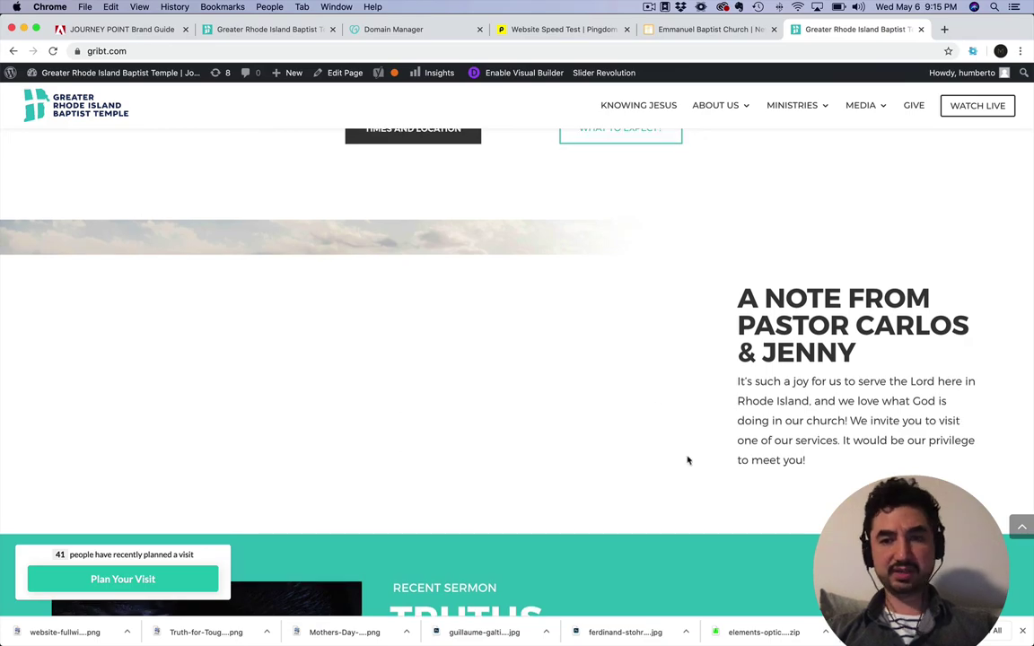
{"action": "scroll", "coordinate": [648, 467], "scroll_direction": "down", "scroll_amount": 8}
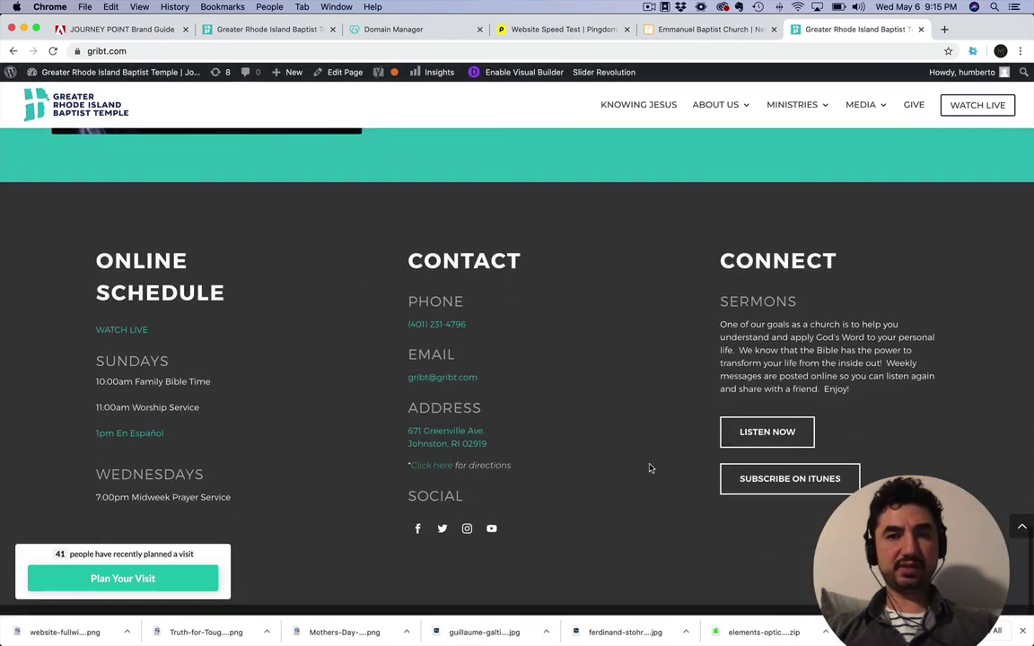
{"action": "scroll", "coordinate": [650, 468], "scroll_direction": "up", "scroll_amount": 20}
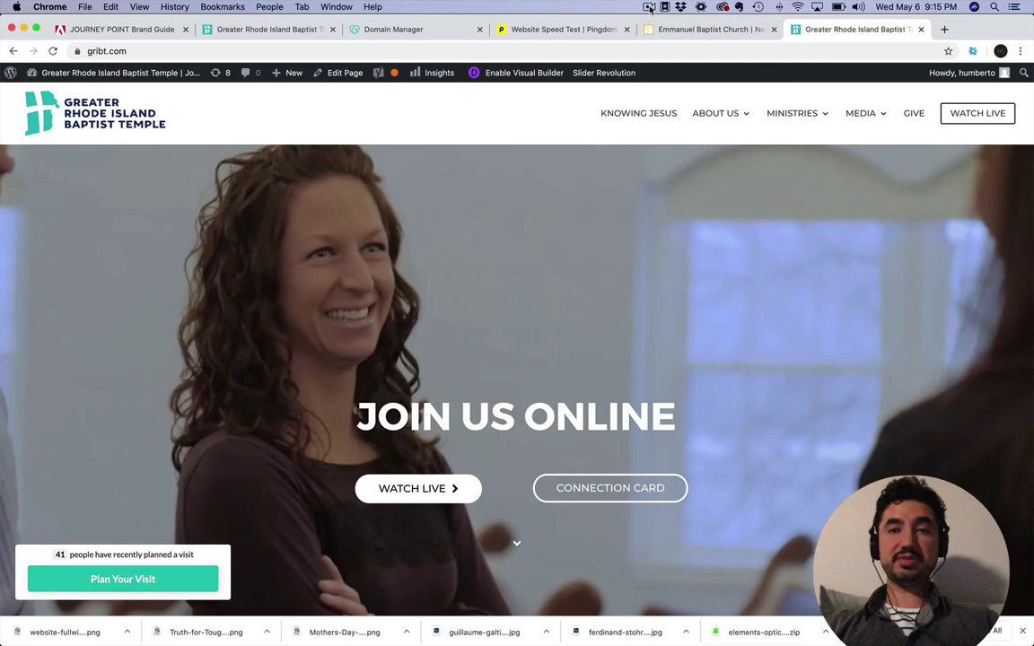
{"action": "left_click", "coordinate": [649, 7]}
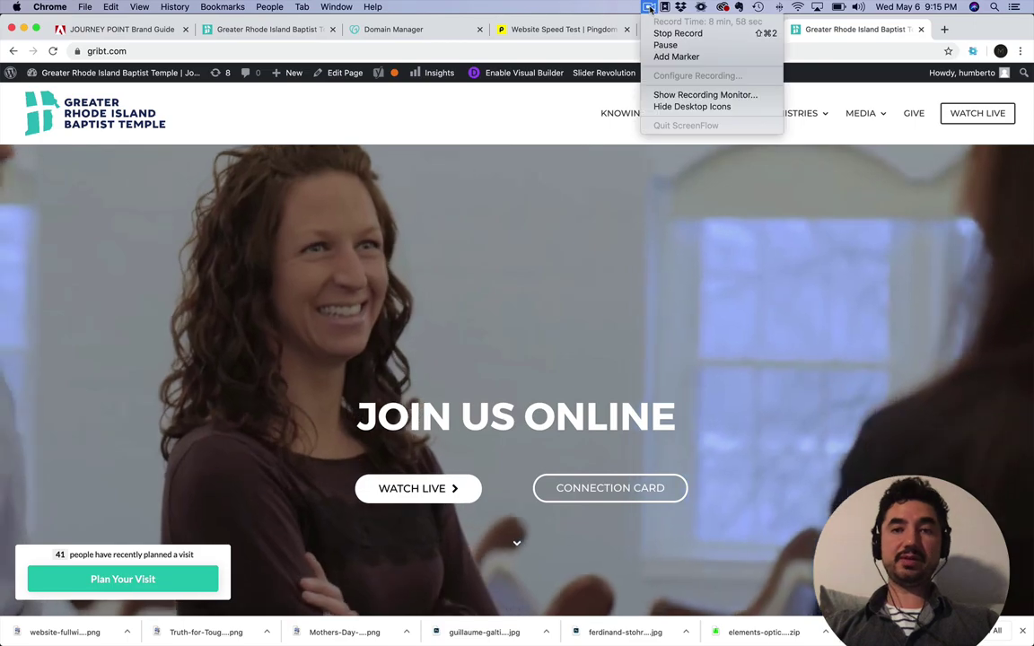